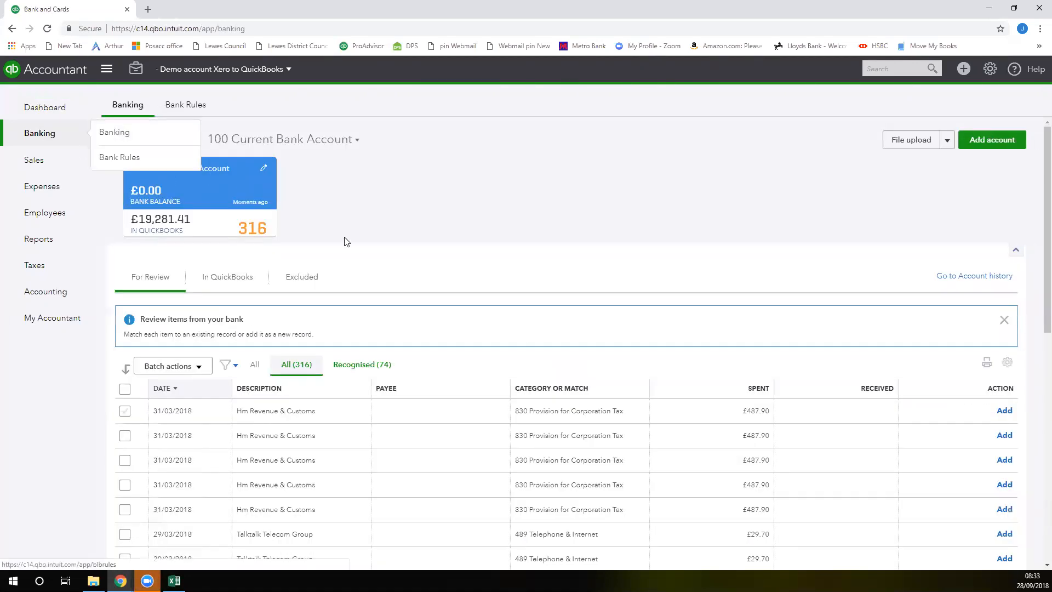
Look over the For Review transactions and the available bank accounts for 100 Current Bank Account
{"action": "scroll", "coordinate": [427, 269], "scroll_direction": "down", "scroll_amount": 2}
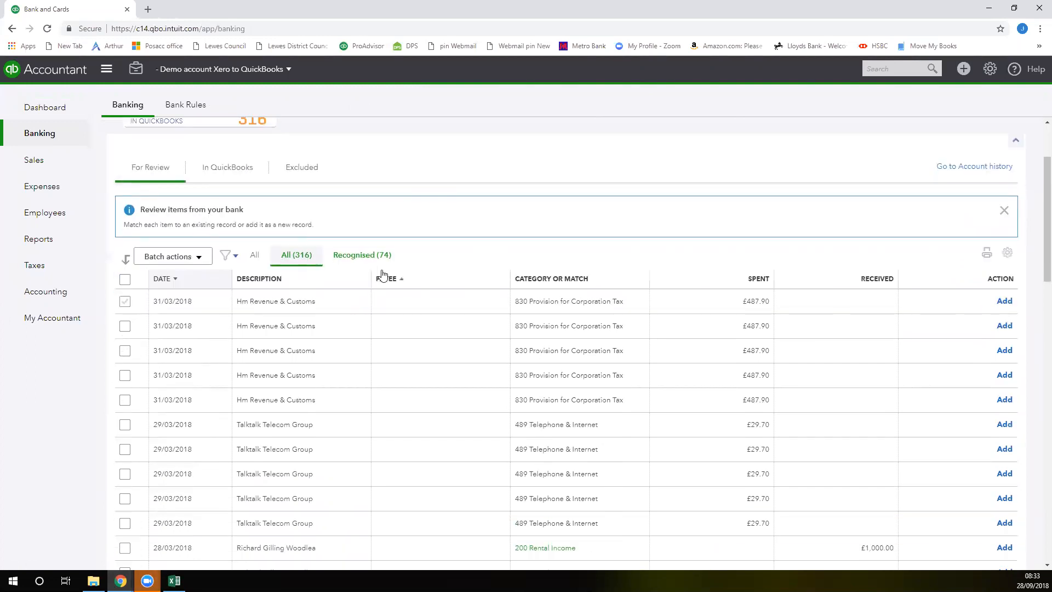
{"action": "scroll", "coordinate": [391, 204], "scroll_direction": "up", "scroll_amount": 2}
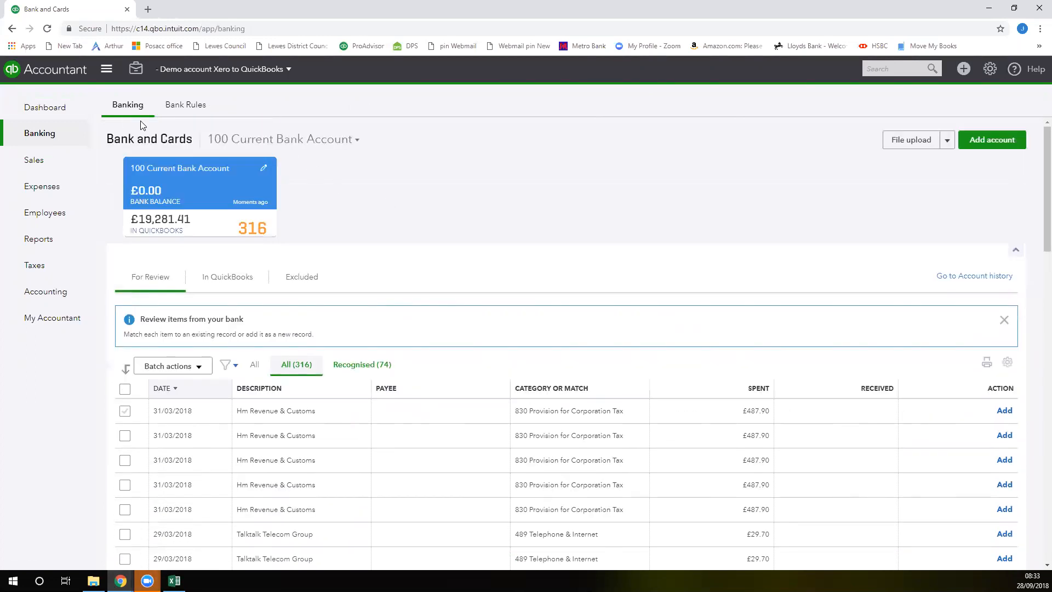
{"action": "mouse_move", "coordinate": [83, 185]}
{"action": "left_click", "coordinate": [356, 143]}
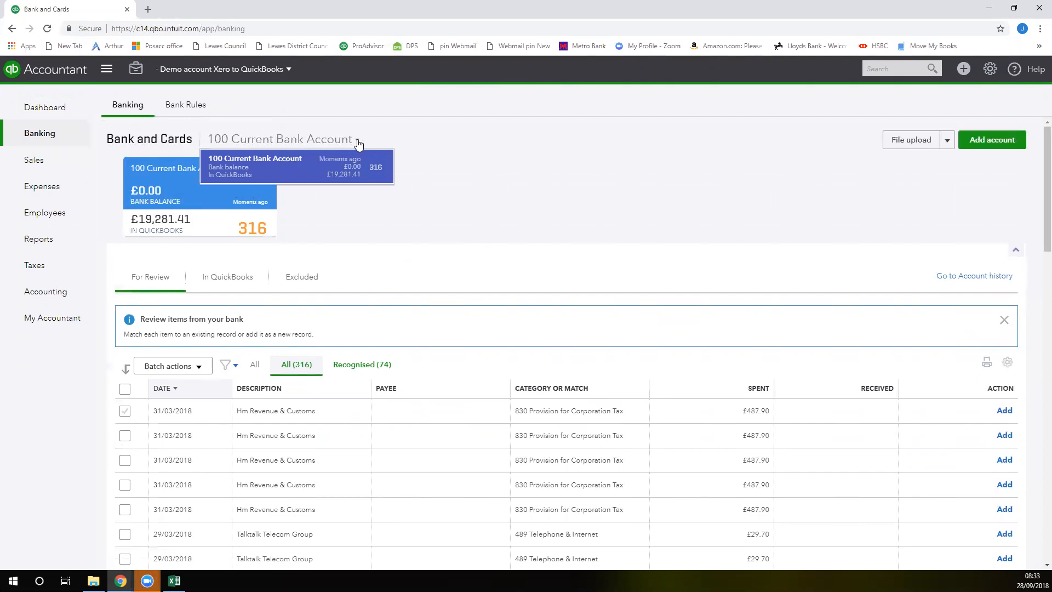
{"action": "left_click", "coordinate": [343, 207]}
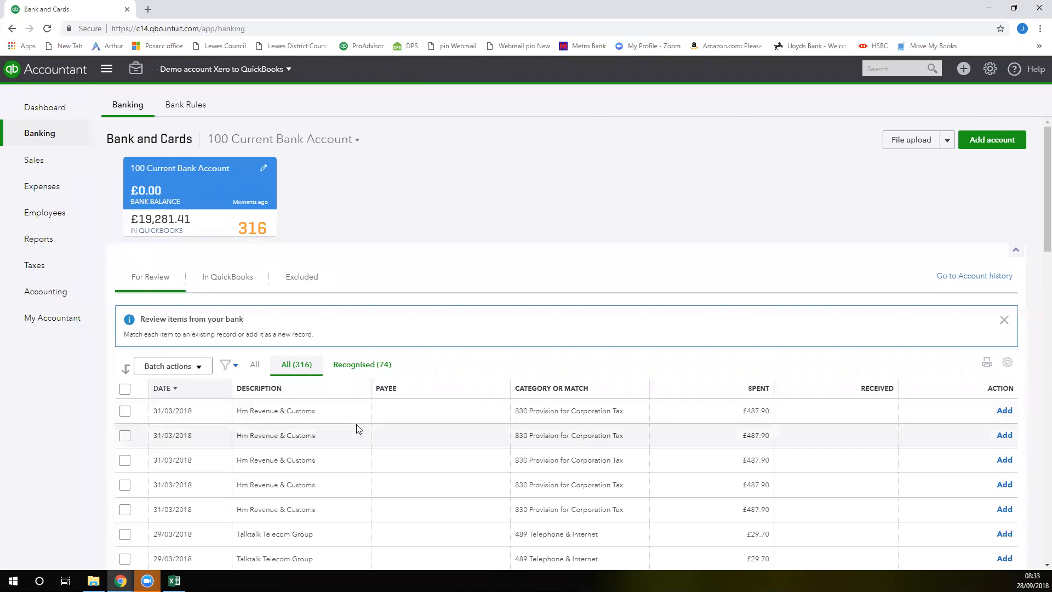
{"action": "scroll", "coordinate": [357, 424], "scroll_direction": "down", "scroll_amount": 1}
{"action": "scroll", "coordinate": [350, 411], "scroll_direction": "down", "scroll_amount": 2}
{"action": "scroll", "coordinate": [346, 402], "scroll_direction": "up", "scroll_amount": 3}
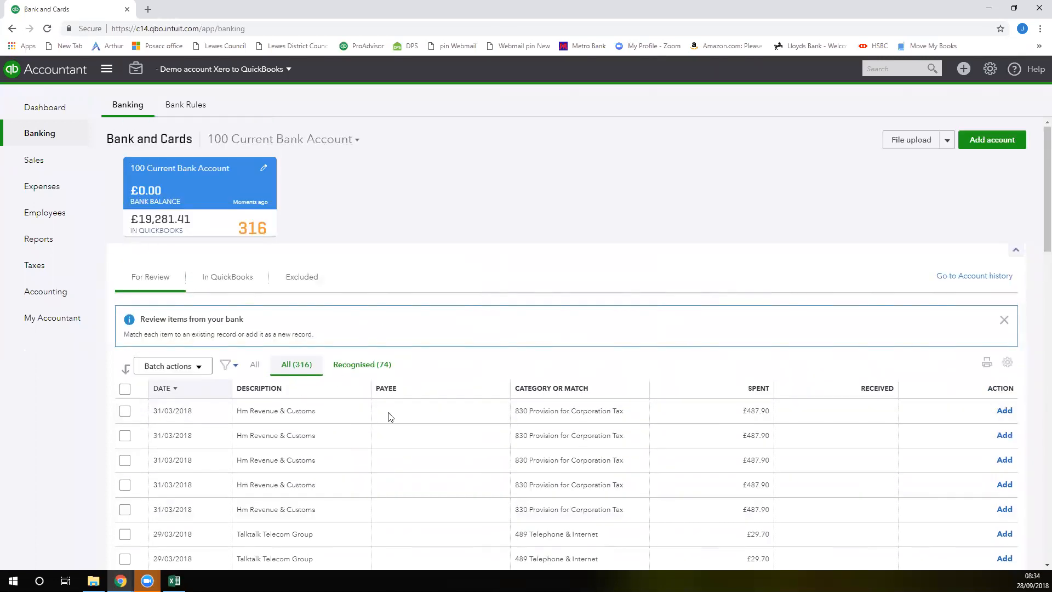
Assign the General Expenses class to the last M6toll transaction on the page and add it to the books
{"action": "scroll", "coordinate": [400, 414], "scroll_direction": "down", "scroll_amount": 4}
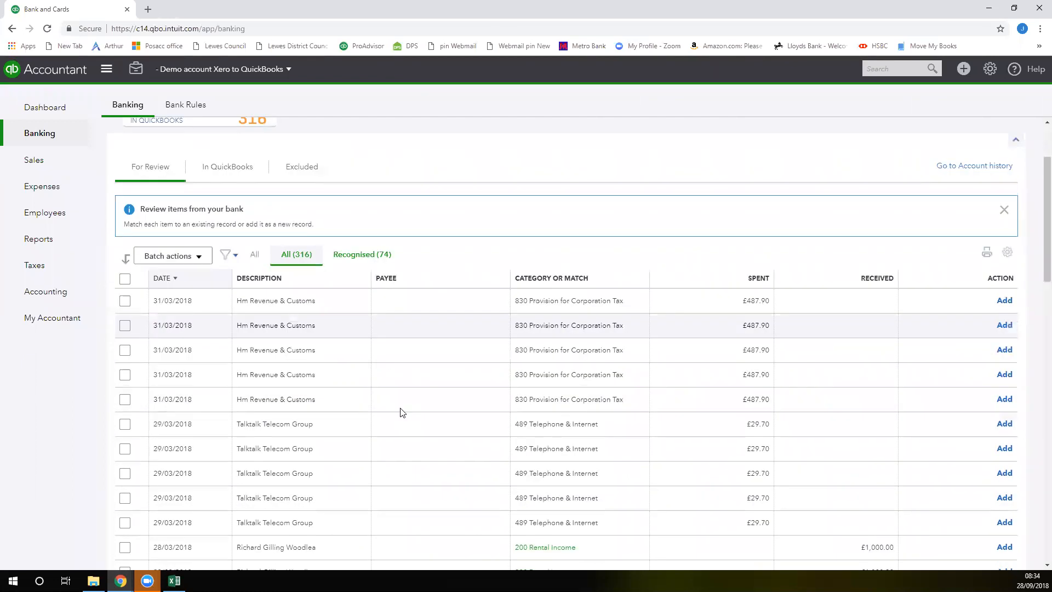
{"action": "scroll", "coordinate": [399, 409], "scroll_direction": "down", "scroll_amount": 5}
{"action": "scroll", "coordinate": [430, 340], "scroll_direction": "down", "scroll_amount": 2}
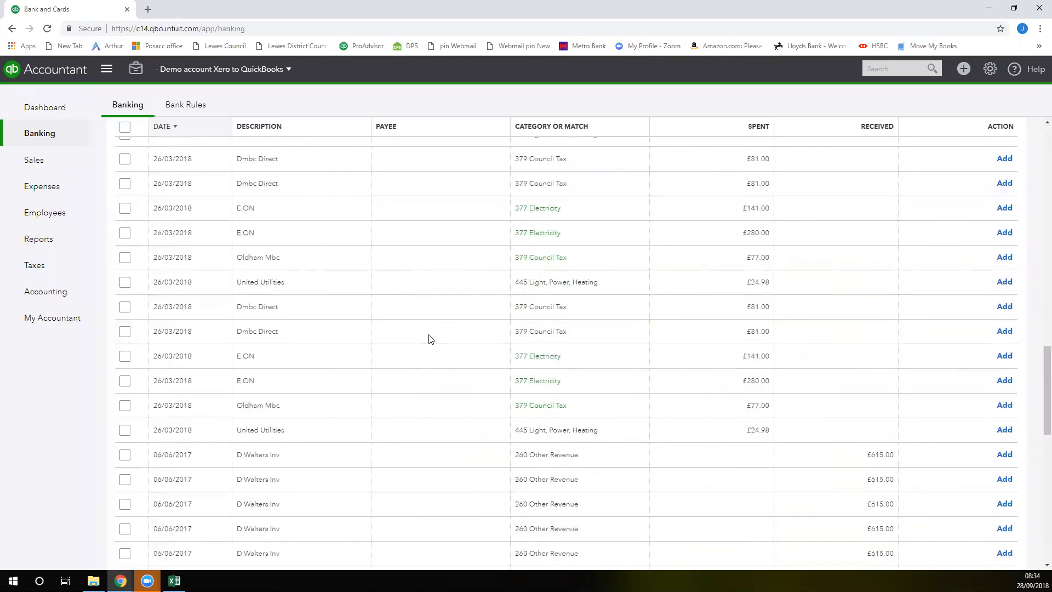
{"action": "scroll", "coordinate": [429, 335], "scroll_direction": "down", "scroll_amount": 10}
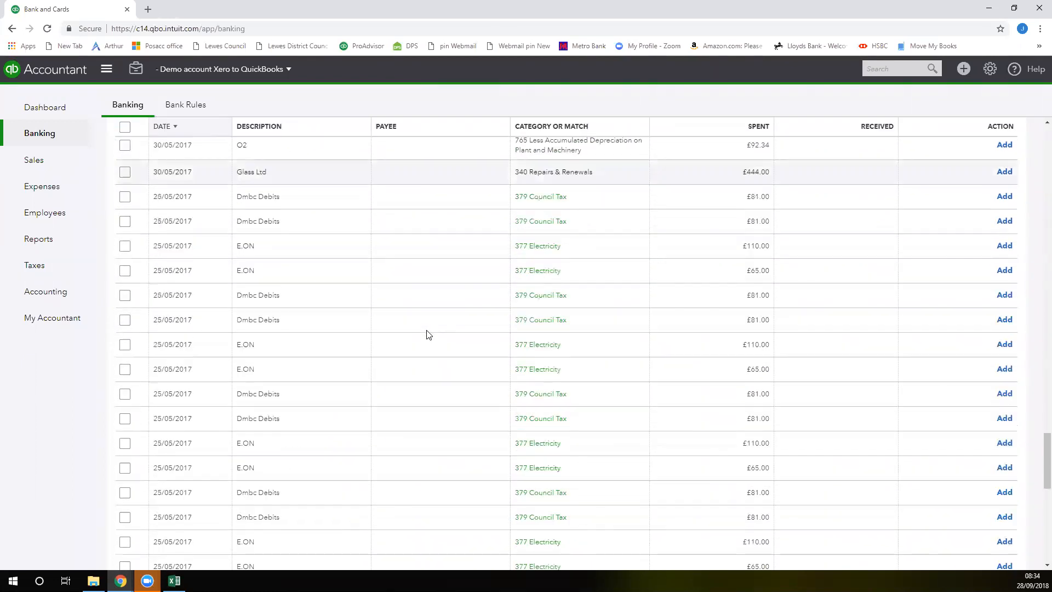
{"action": "scroll", "coordinate": [428, 334], "scroll_direction": "down", "scroll_amount": 10}
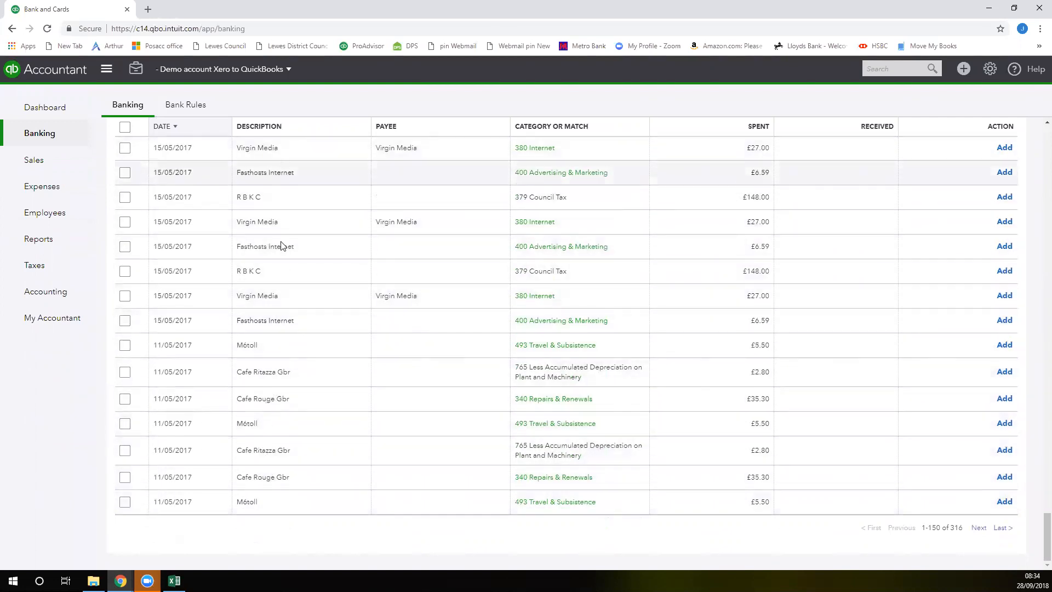
{"action": "left_click", "coordinate": [249, 501]}
{"action": "scroll", "coordinate": [399, 356], "scroll_direction": "down", "scroll_amount": 1}
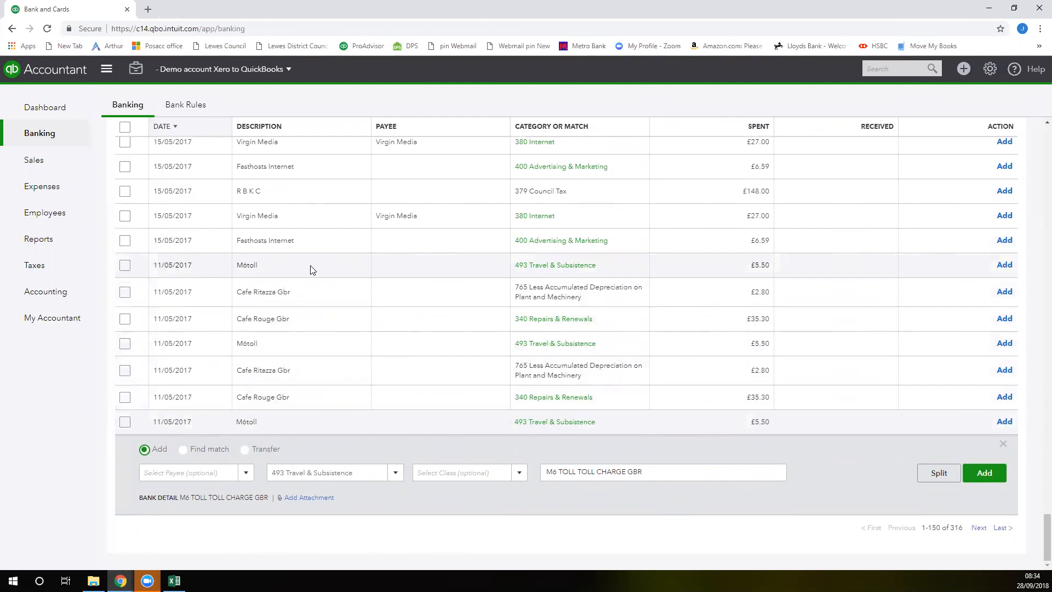
{"action": "left_click", "coordinate": [519, 477]}
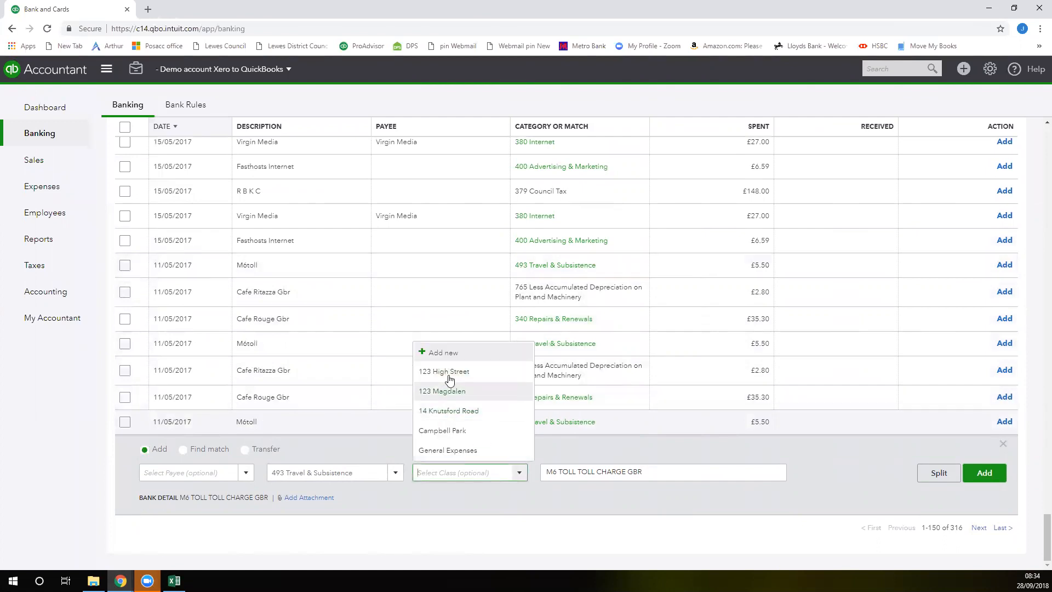
{"action": "left_click", "coordinate": [454, 450]}
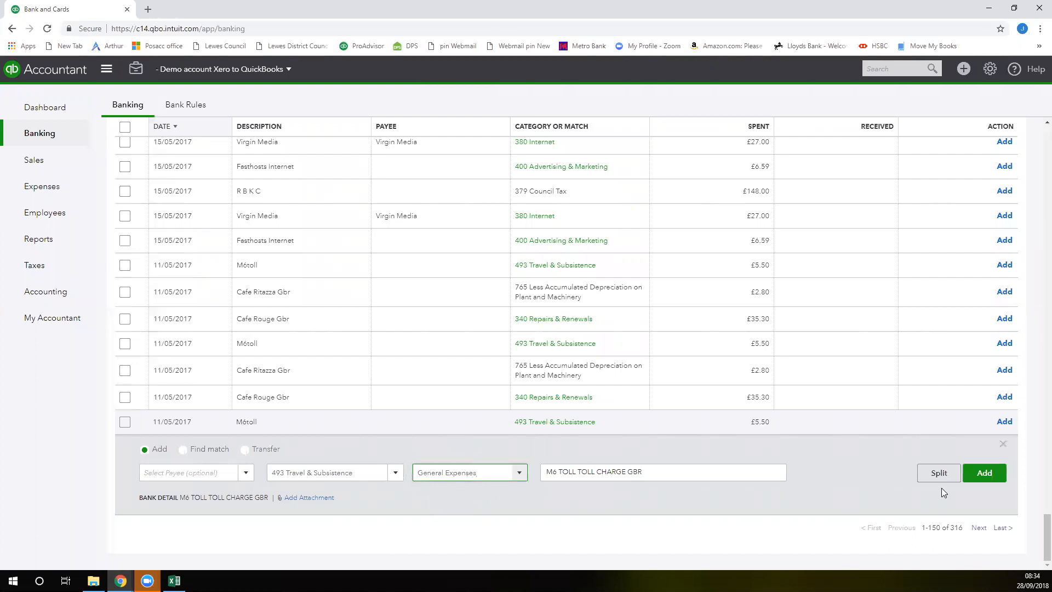
{"action": "left_click", "coordinate": [977, 474]}
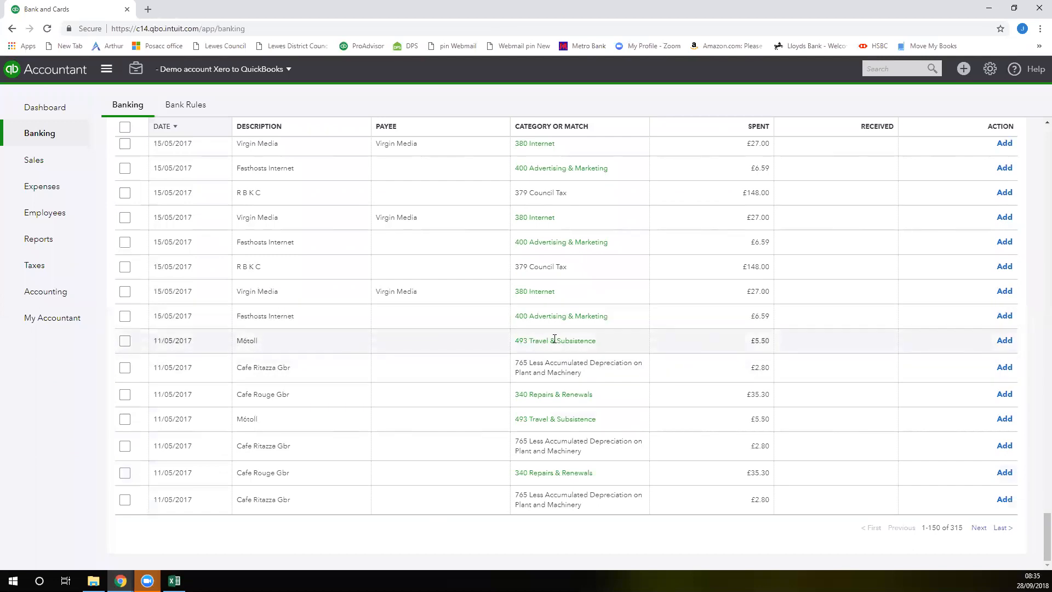
Add the first M6toll transaction listed under 11/05/2017 with the General Expenses class
{"action": "left_click", "coordinate": [1005, 341]}
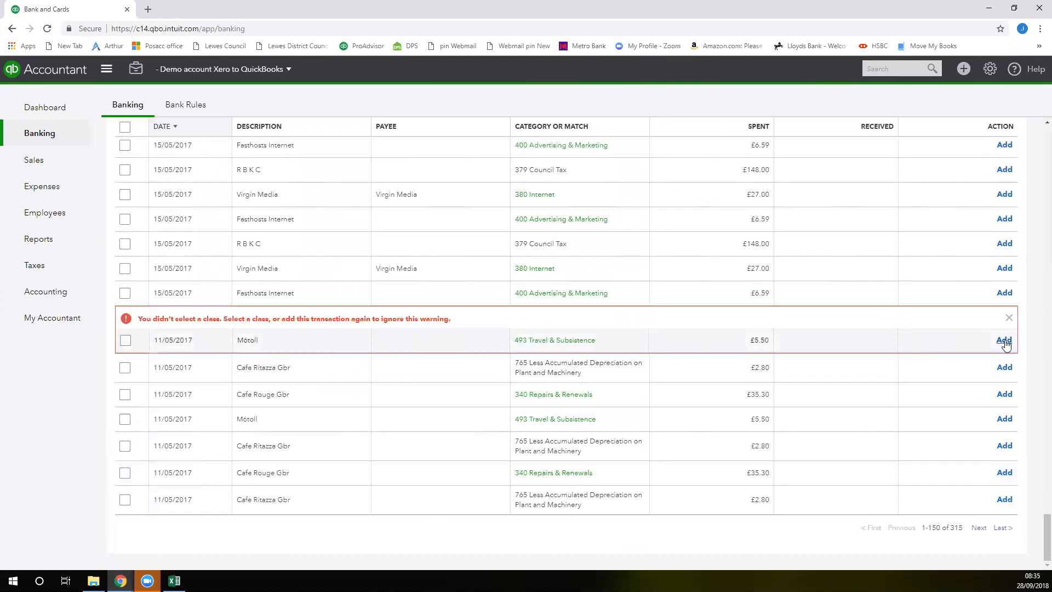
{"action": "left_click", "coordinate": [246, 340]}
{"action": "left_click", "coordinate": [520, 341]}
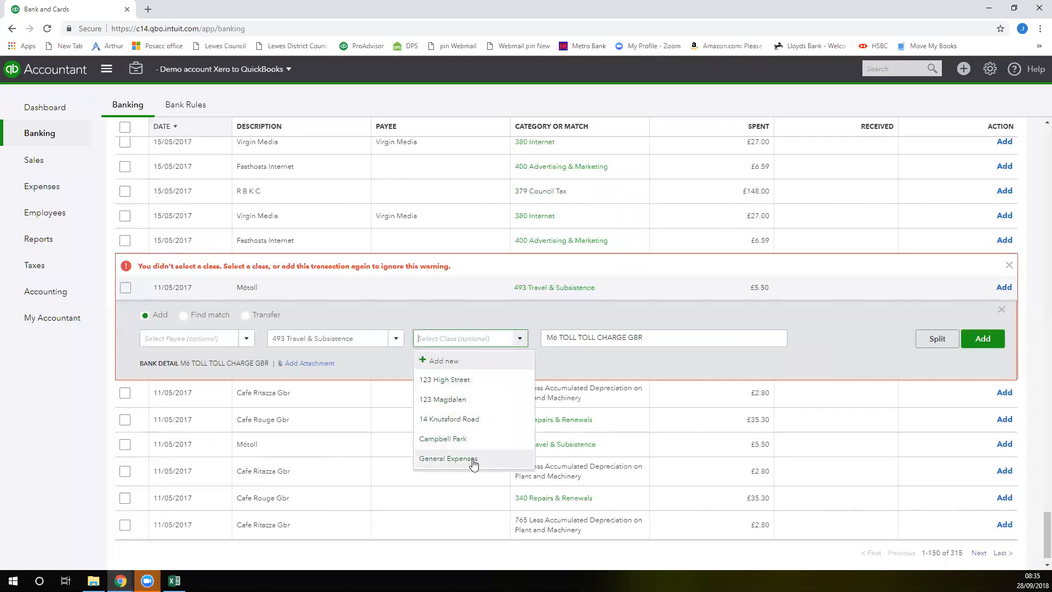
{"action": "left_click", "coordinate": [448, 459]}
{"action": "left_click", "coordinate": [978, 343]}
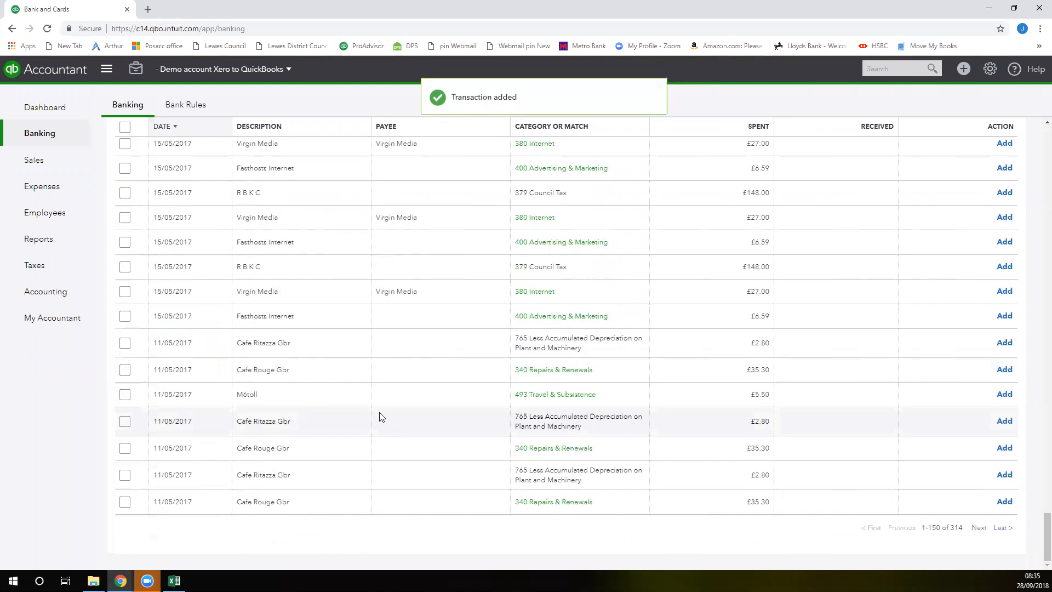
Set the last Cafe Rouge transaction's category to 493 Travel & Subsistence and its class to General Expenses
{"action": "left_click", "coordinate": [264, 504]}
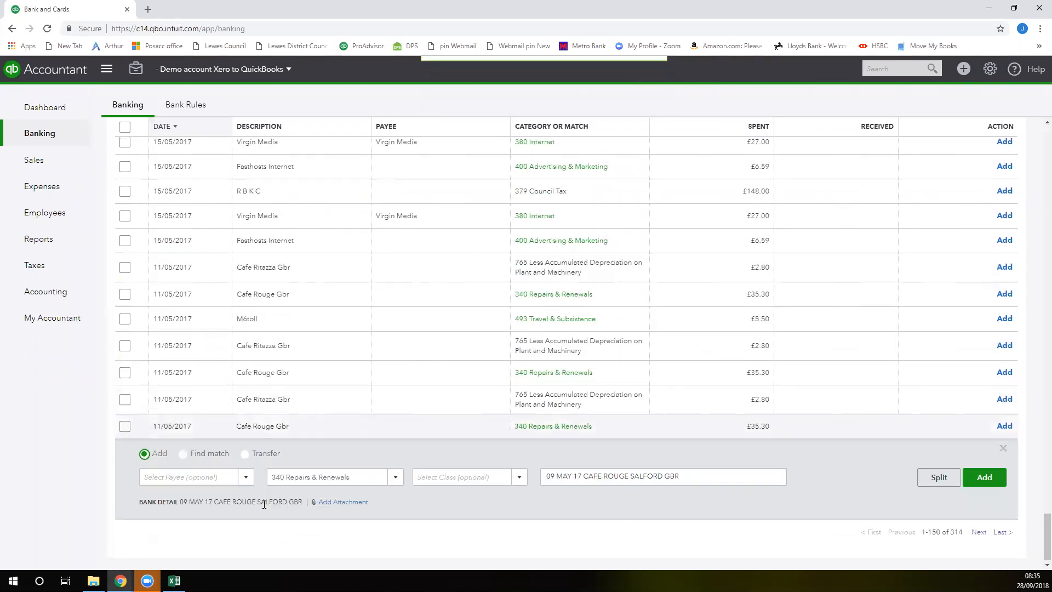
{"action": "left_click", "coordinate": [305, 482]}
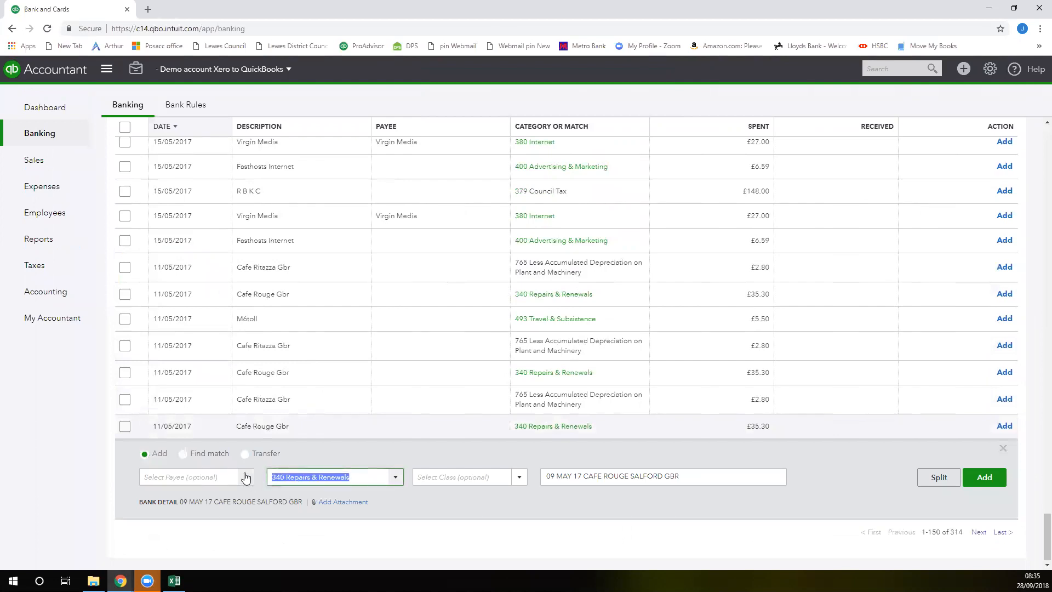
{"action": "type", "text": "susi"}
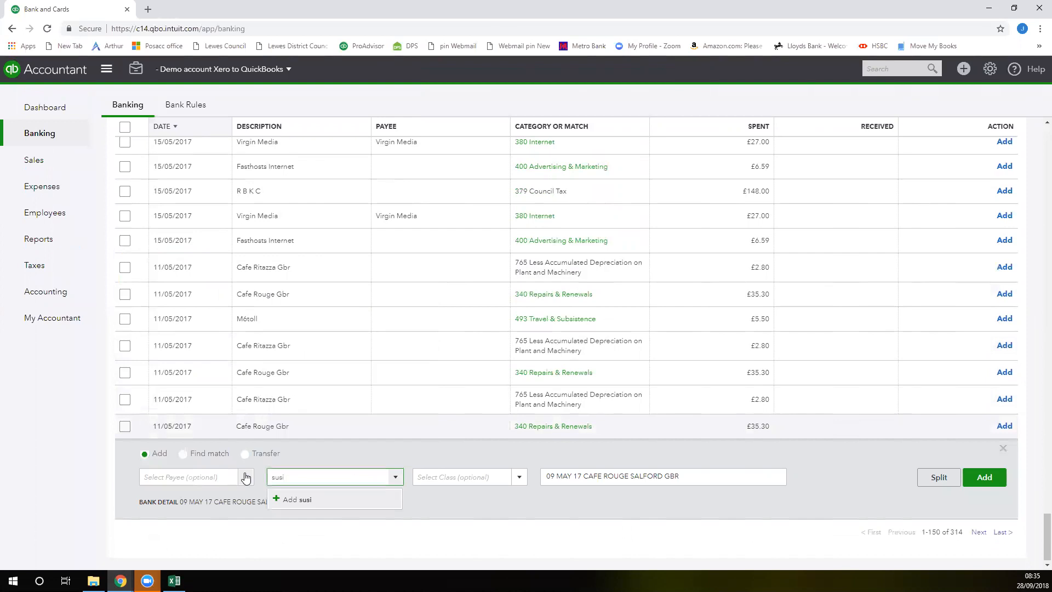
{"action": "key", "text": "BackSpace"}
{"action": "type", "text": "t"}
{"action": "type", "text": "b"}
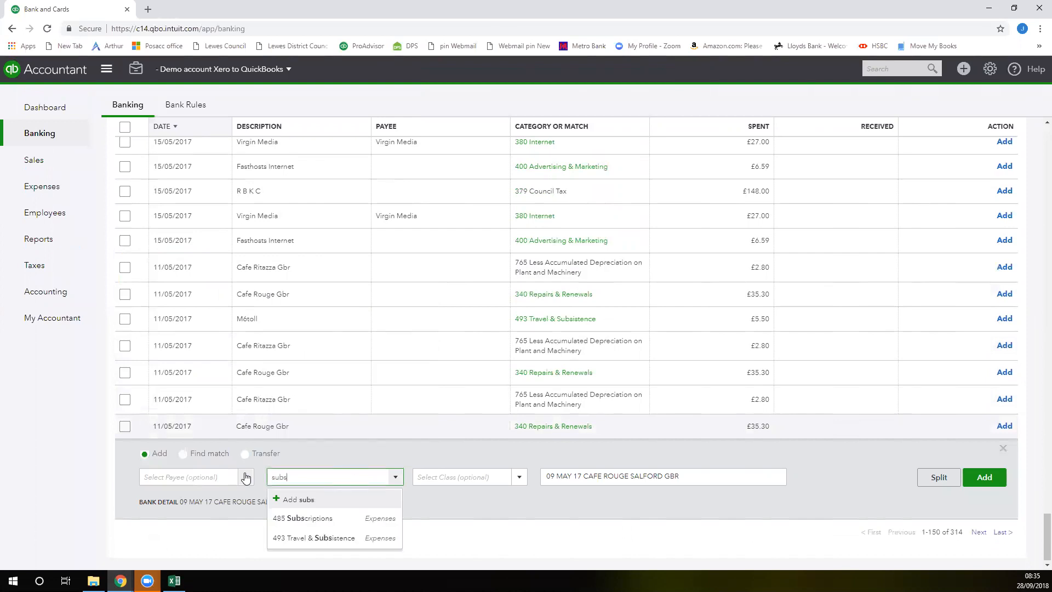
{"action": "left_click", "coordinate": [310, 538]}
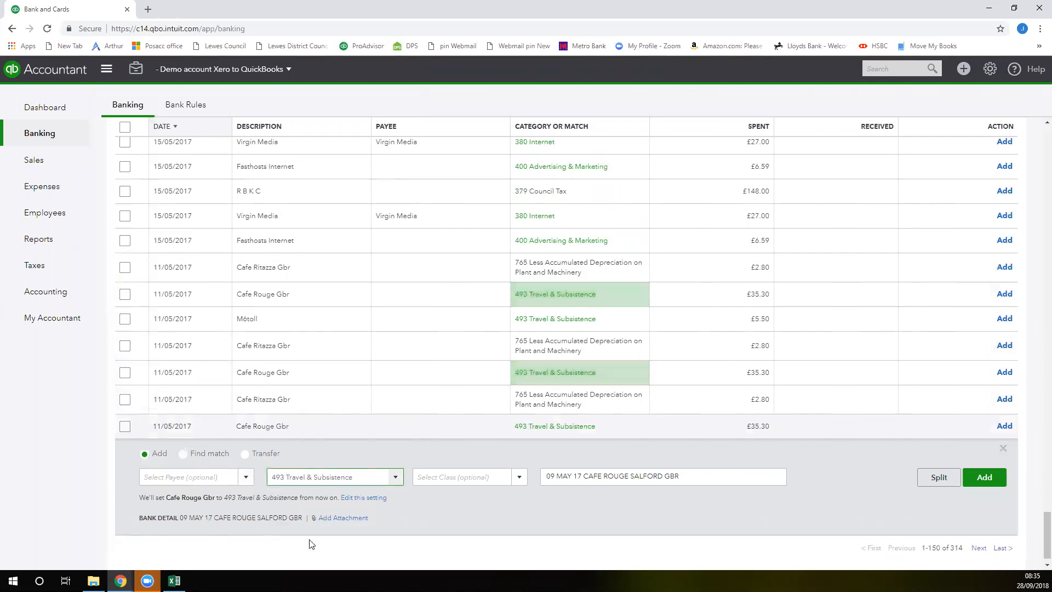
{"action": "left_click", "coordinate": [516, 481]}
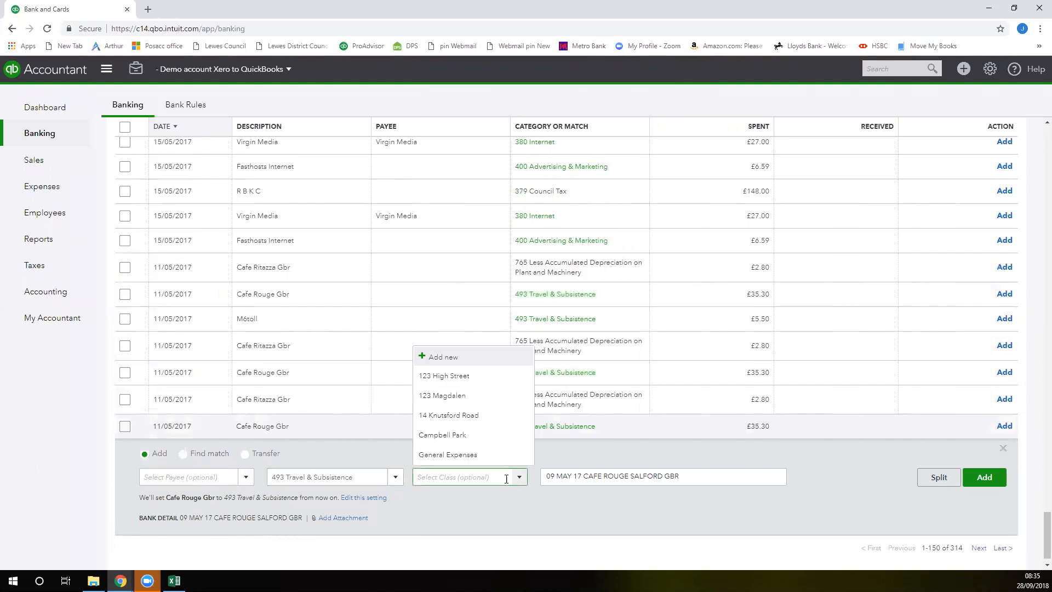
{"action": "left_click", "coordinate": [474, 456]}
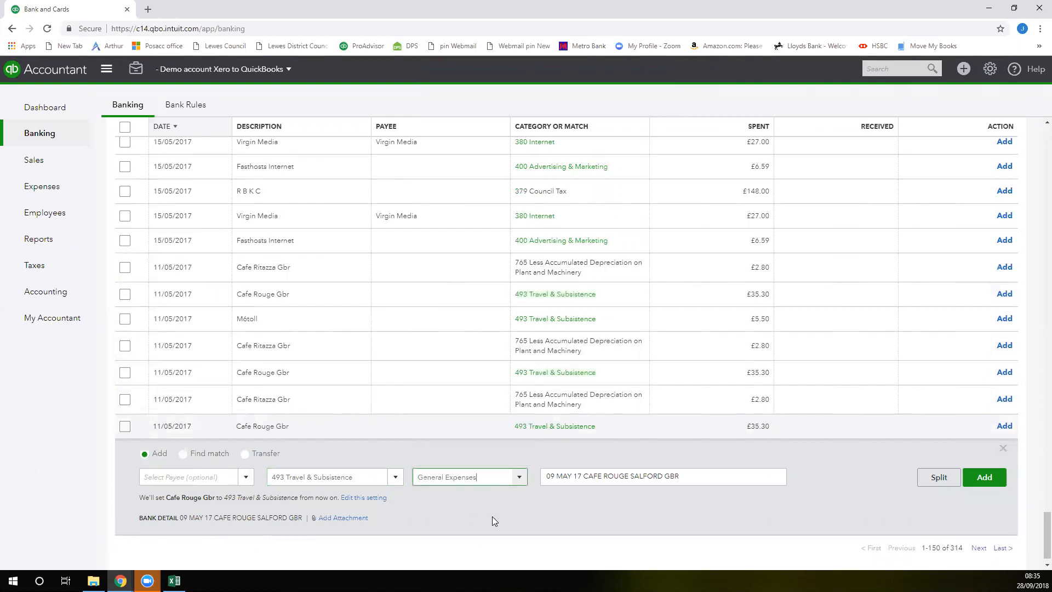
{"action": "left_click_drag", "start_coordinate": [676, 476], "coordinate": [543, 472]}
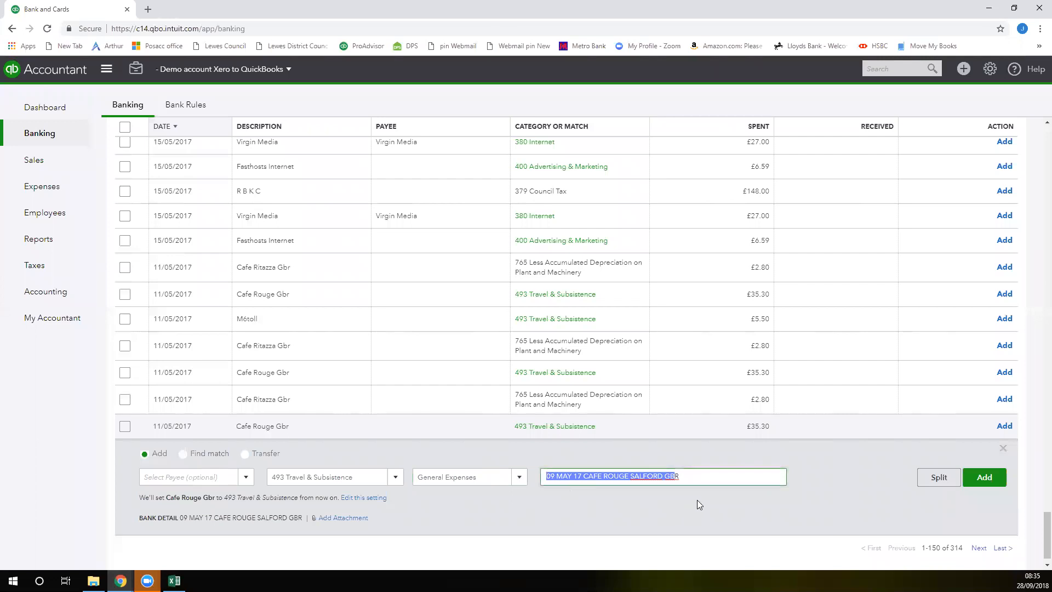
{"action": "left_click", "coordinate": [692, 479]}
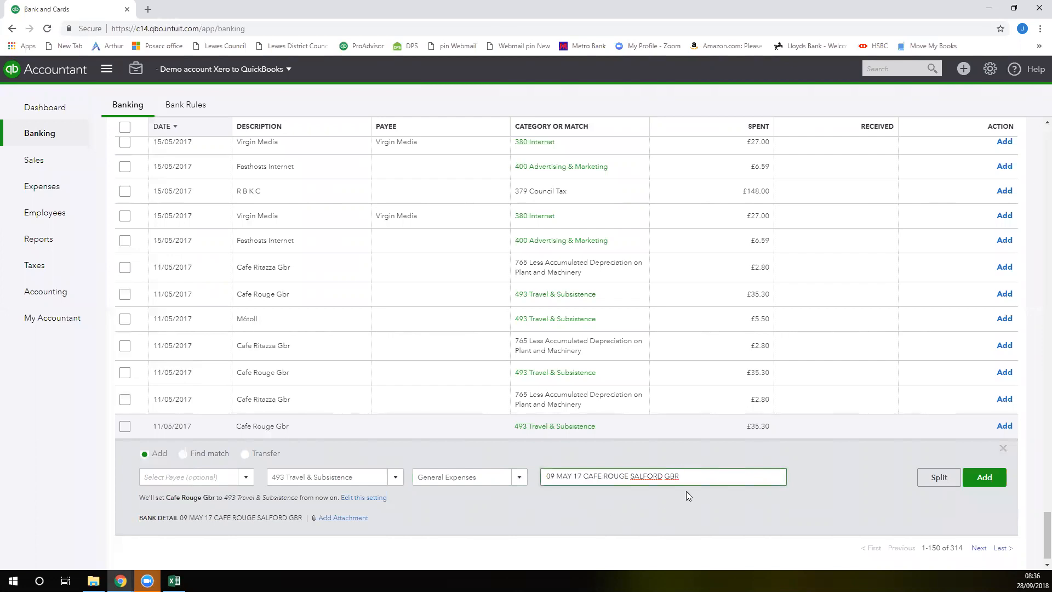
Attach the file Setup Customers - Service Delivery to the Cafe Rouge transaction and add the transaction
{"action": "left_click", "coordinate": [345, 518]}
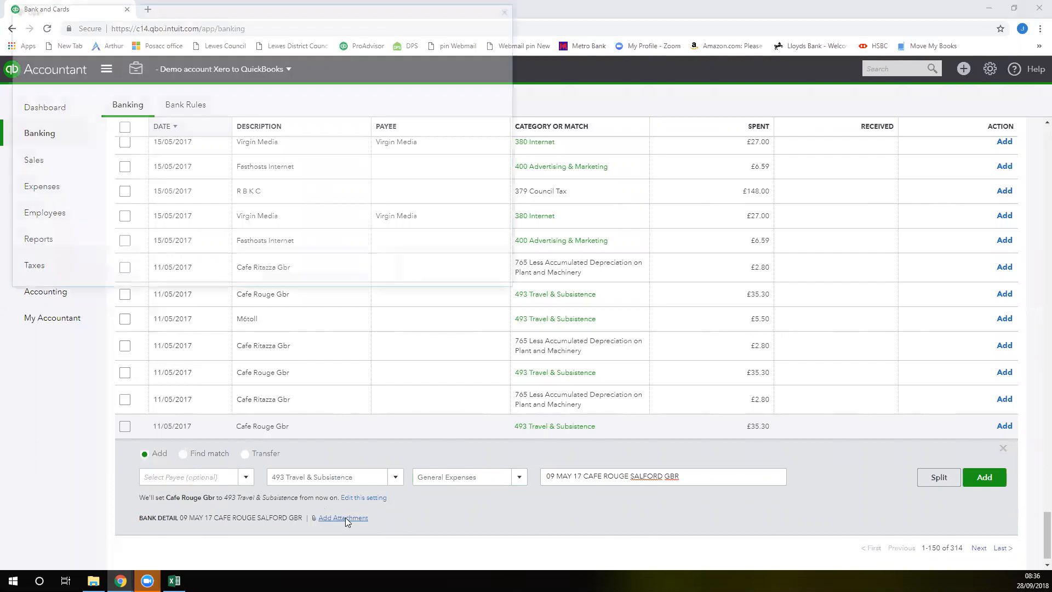
{"action": "left_click", "coordinate": [180, 111]}
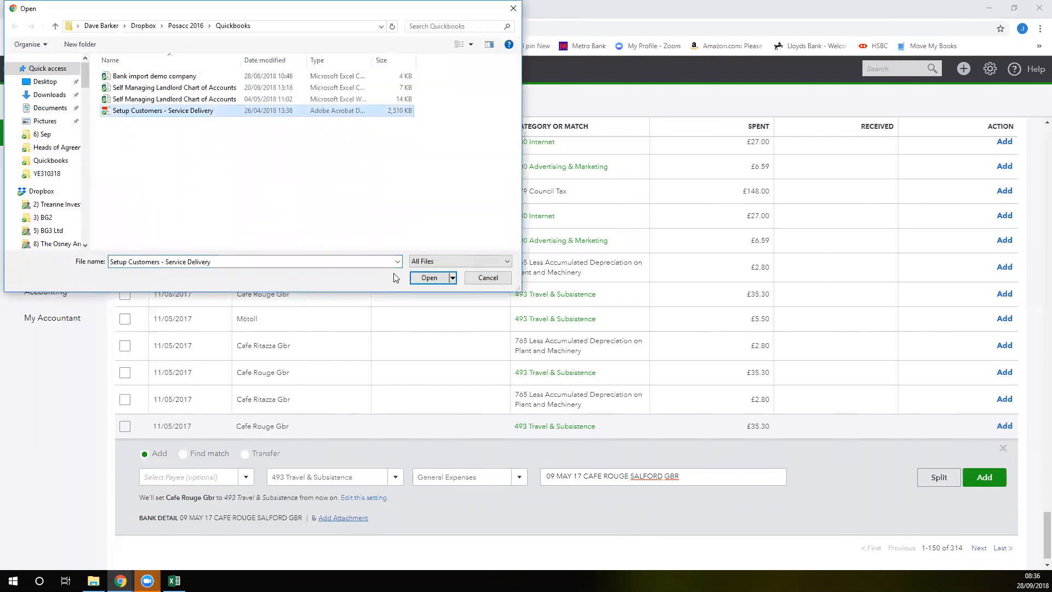
{"action": "left_click", "coordinate": [430, 278]}
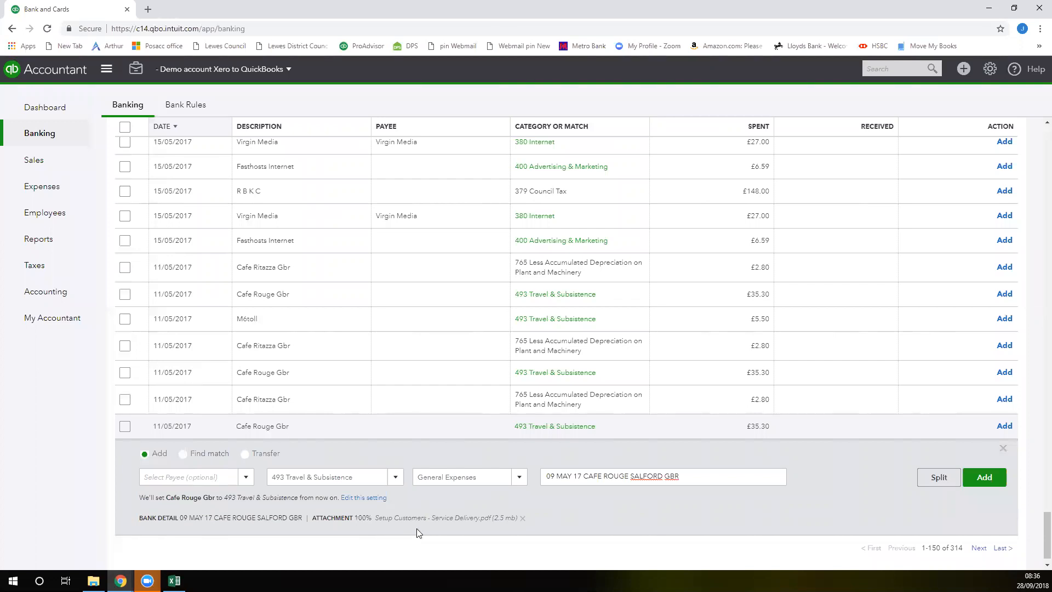
{"action": "left_click", "coordinate": [981, 478]}
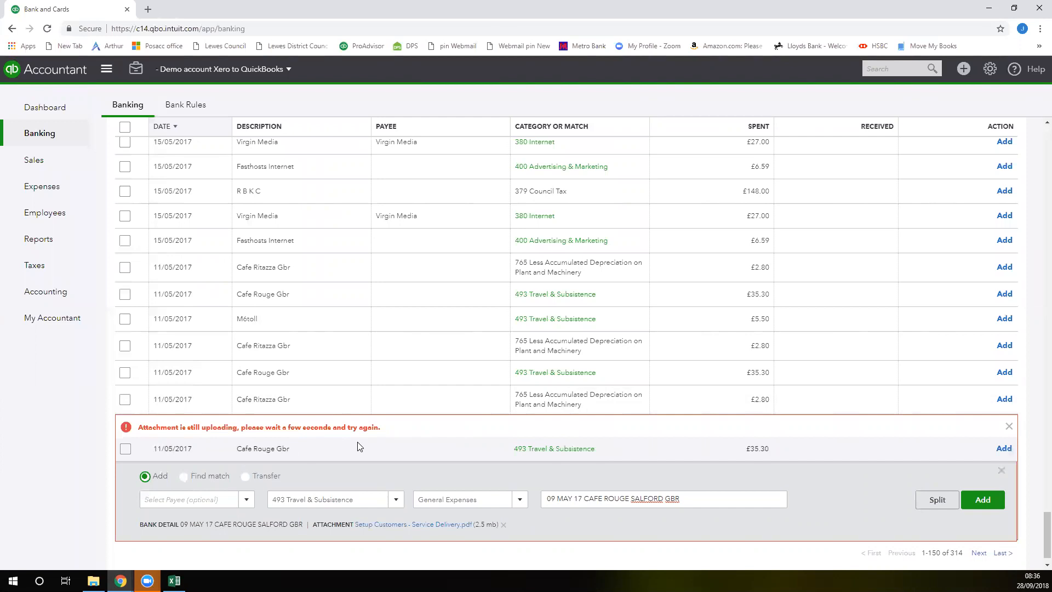
{"action": "left_click", "coordinate": [988, 500]}
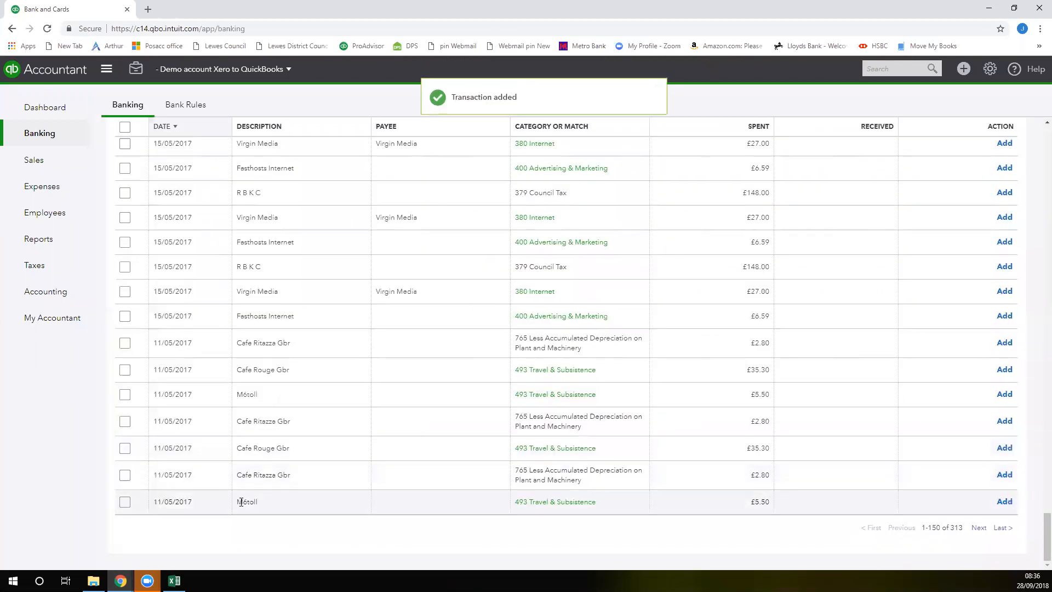
Add the M6toll transaction now at the end of the list, using the General Expenses class
{"action": "left_click", "coordinate": [244, 502]}
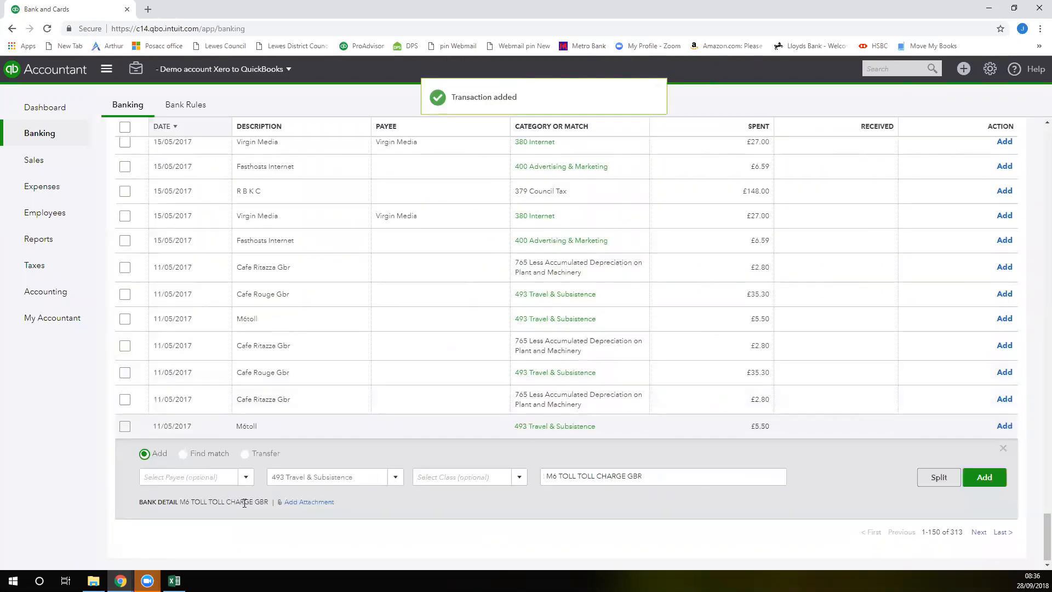
{"action": "left_click", "coordinate": [516, 481]}
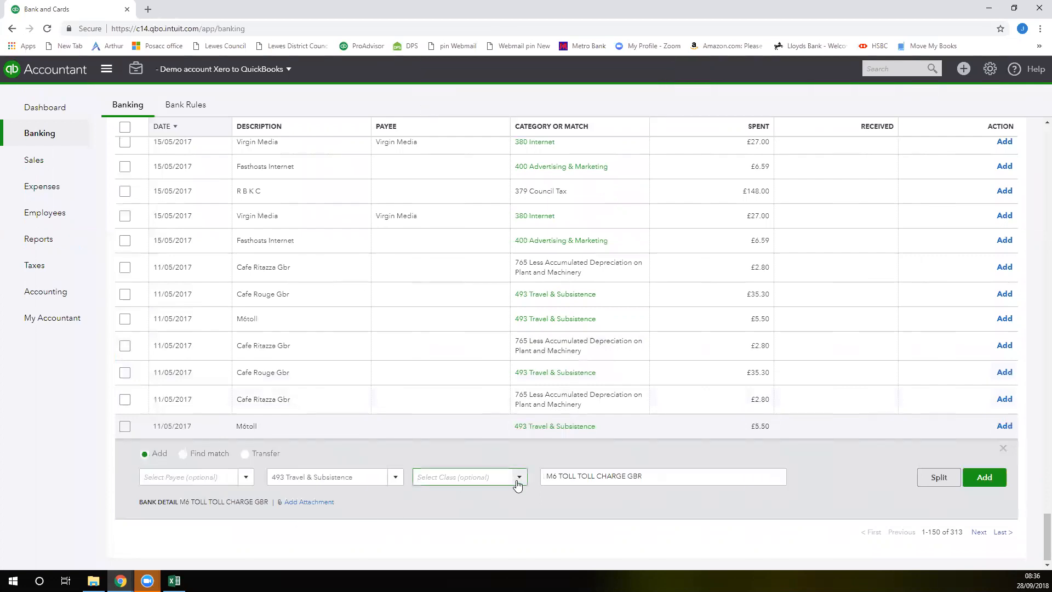
{"action": "left_click", "coordinate": [493, 456]}
{"action": "left_click", "coordinate": [997, 481]}
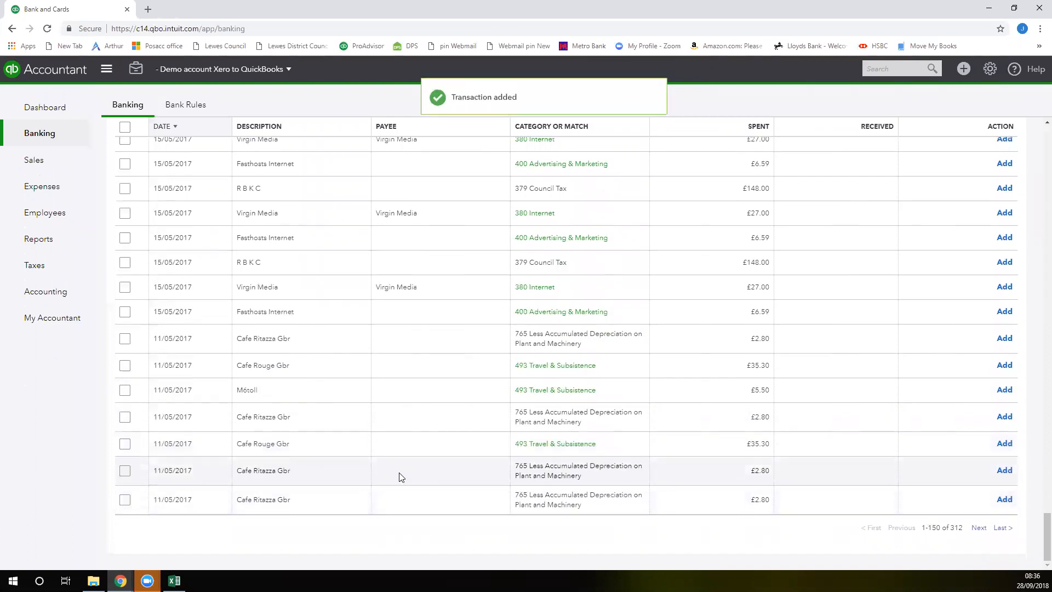
{"action": "scroll", "coordinate": [394, 463], "scroll_direction": "up", "scroll_amount": 1}
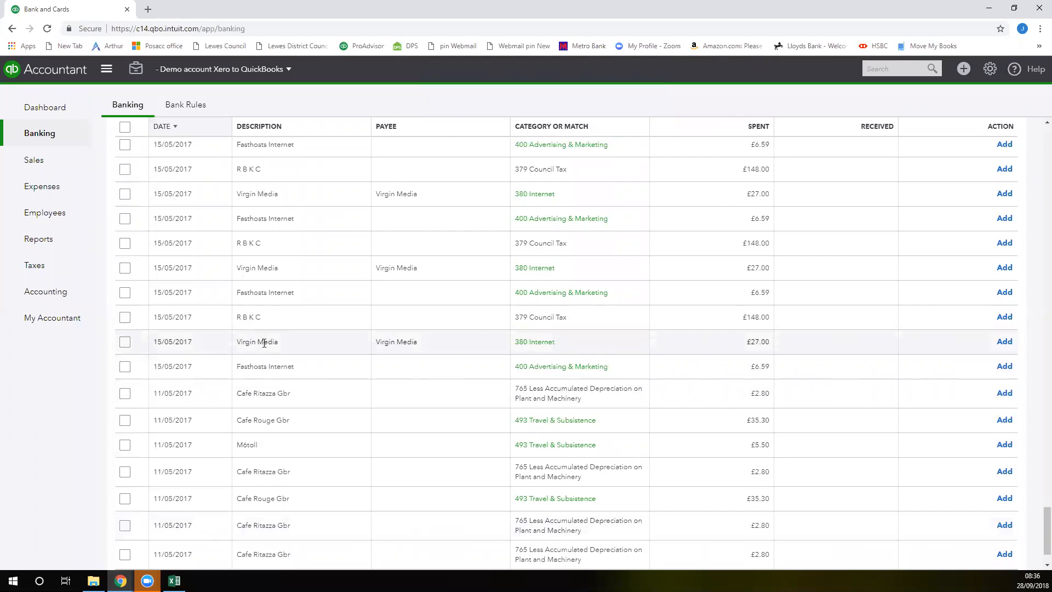
{"action": "left_click", "coordinate": [264, 342]}
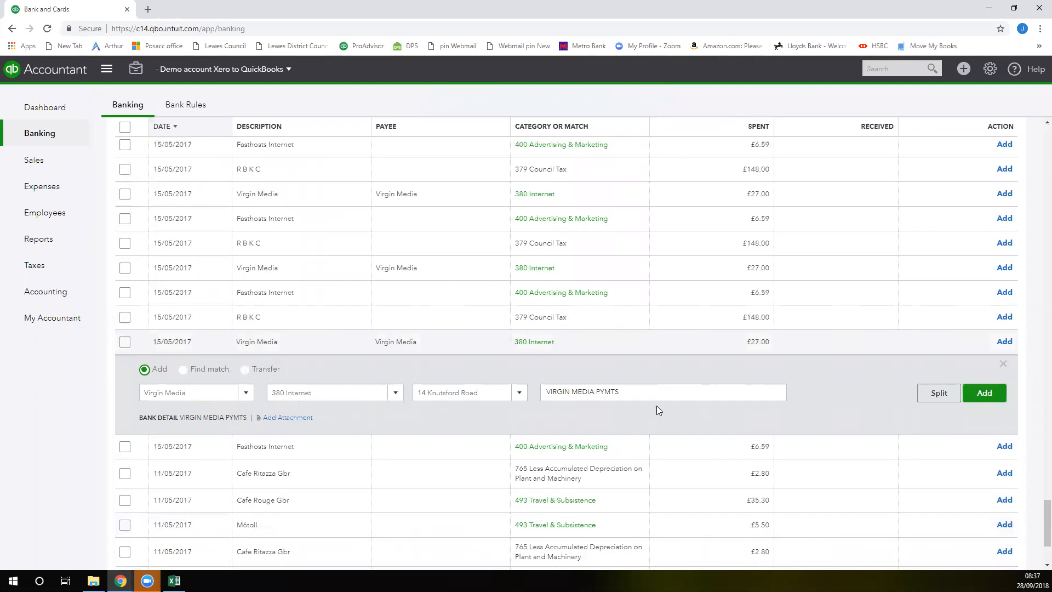
{"action": "left_click", "coordinate": [993, 394]}
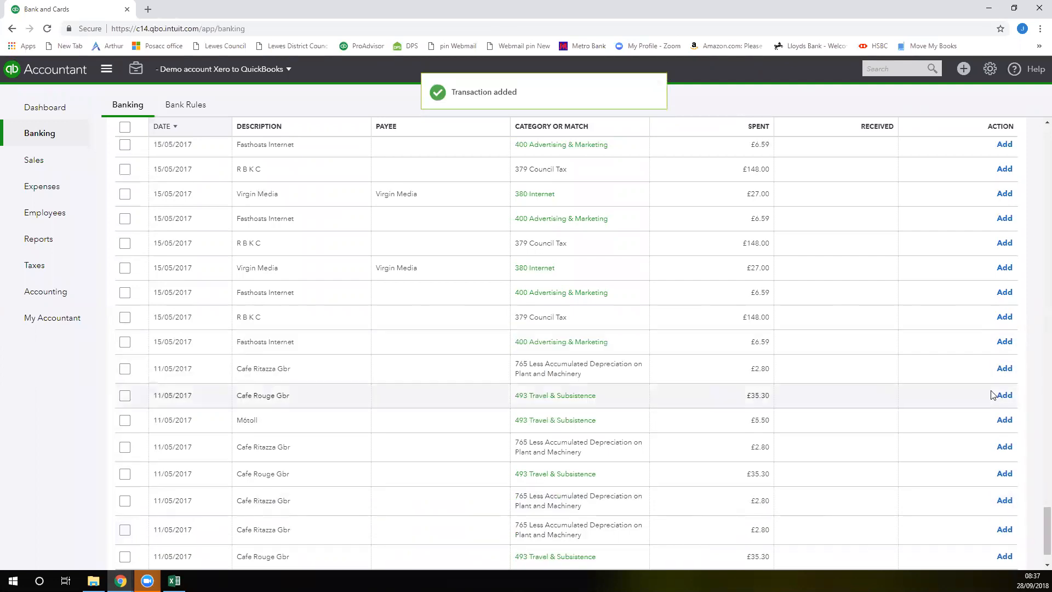
Create a money-out bank rule named Shawbrook Mortgages for transactions whose bank text contains the mortgage account number
{"action": "scroll", "coordinate": [436, 343], "scroll_direction": "up", "scroll_amount": 5}
{"action": "scroll", "coordinate": [435, 340], "scroll_direction": "up", "scroll_amount": 20}
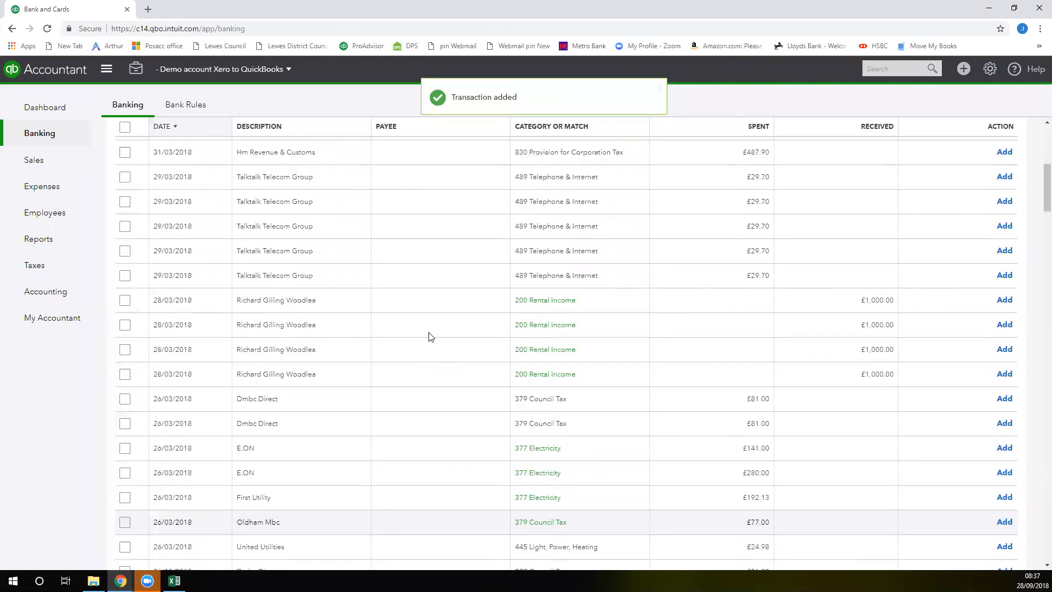
{"action": "scroll", "coordinate": [431, 338], "scroll_direction": "up", "scroll_amount": 6}
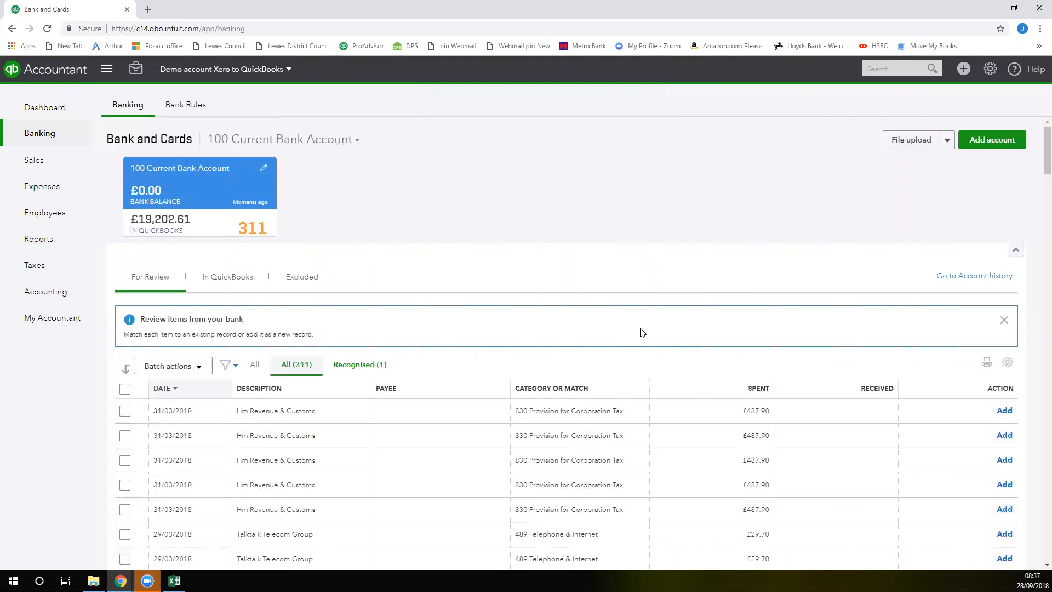
{"action": "left_click", "coordinate": [189, 110]}
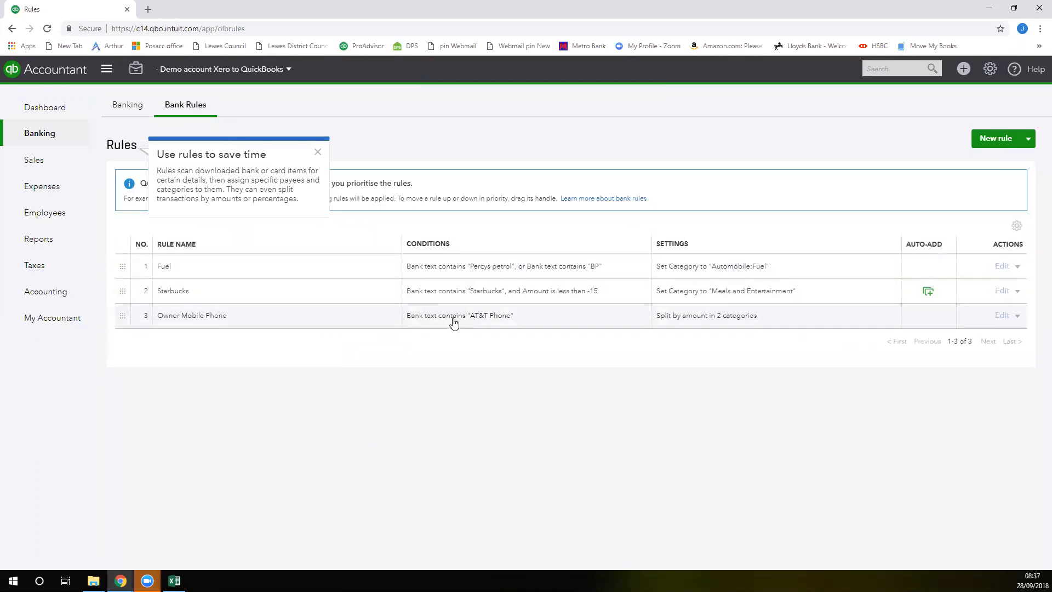
{"action": "left_click", "coordinate": [998, 140]}
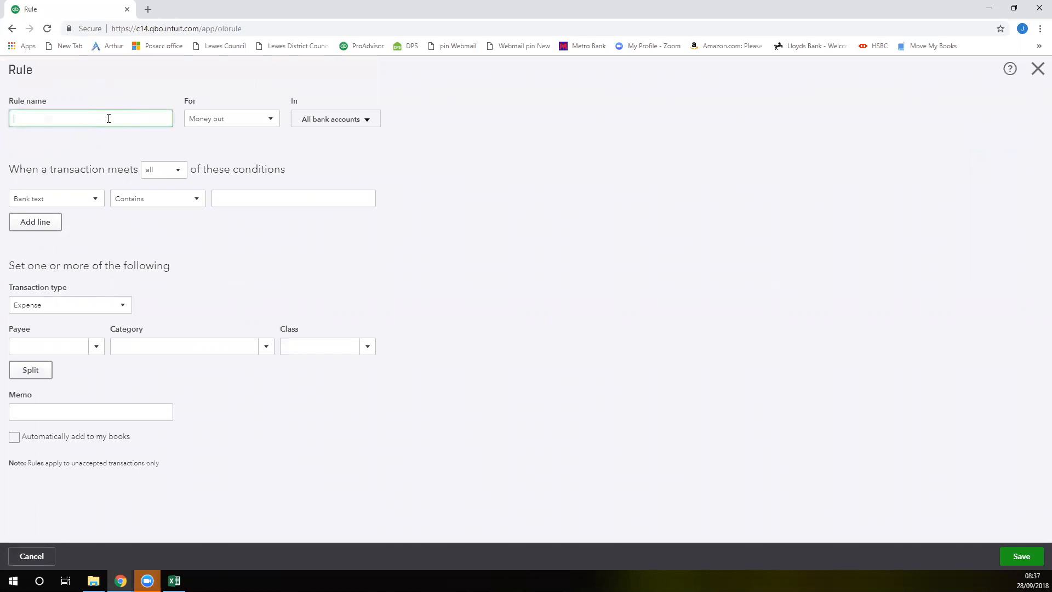
{"action": "type", "text": "Shawbrook Mortgages"}
{"action": "left_click", "coordinate": [197, 206]}
{"action": "left_click", "coordinate": [187, 219]}
{"action": "left_click", "coordinate": [290, 201]}
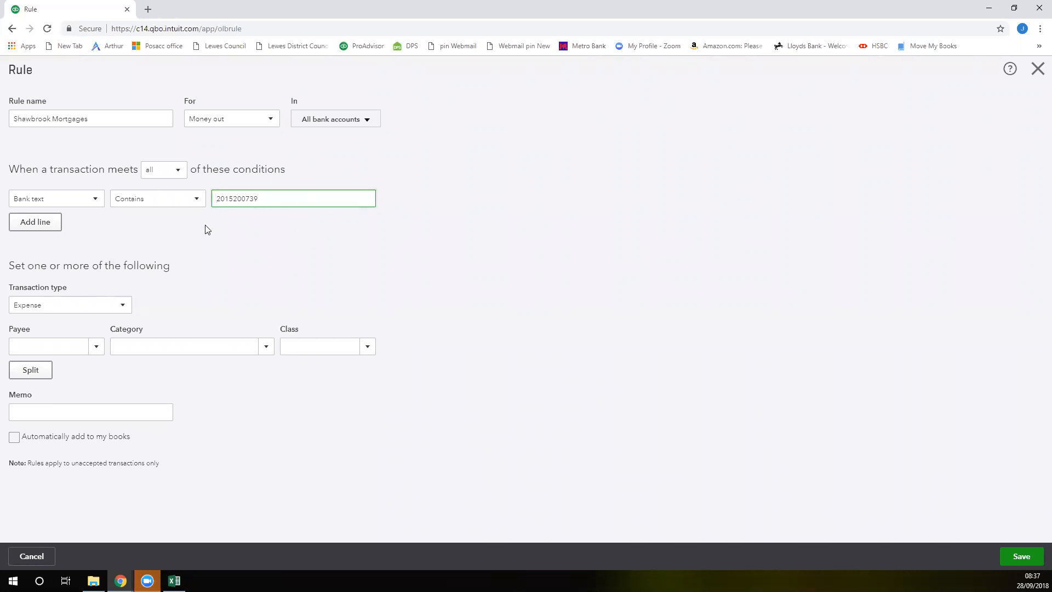
Set the rule to Expense with category 330 Mortgage Interest Paid and class 123 Magdalen, and save it
{"action": "left_click", "coordinate": [123, 306]}
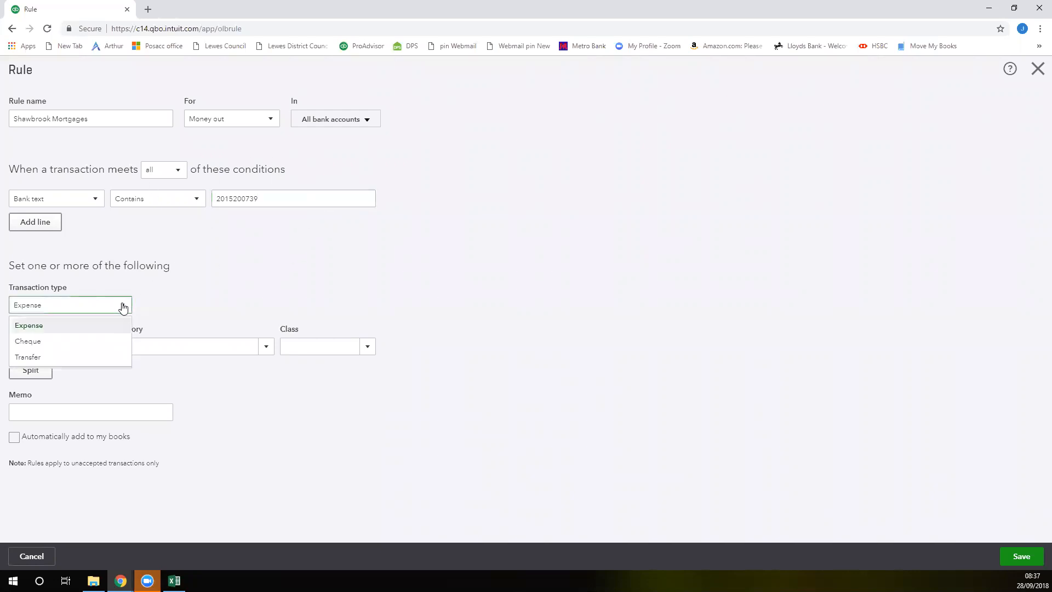
{"action": "left_click", "coordinate": [90, 329]}
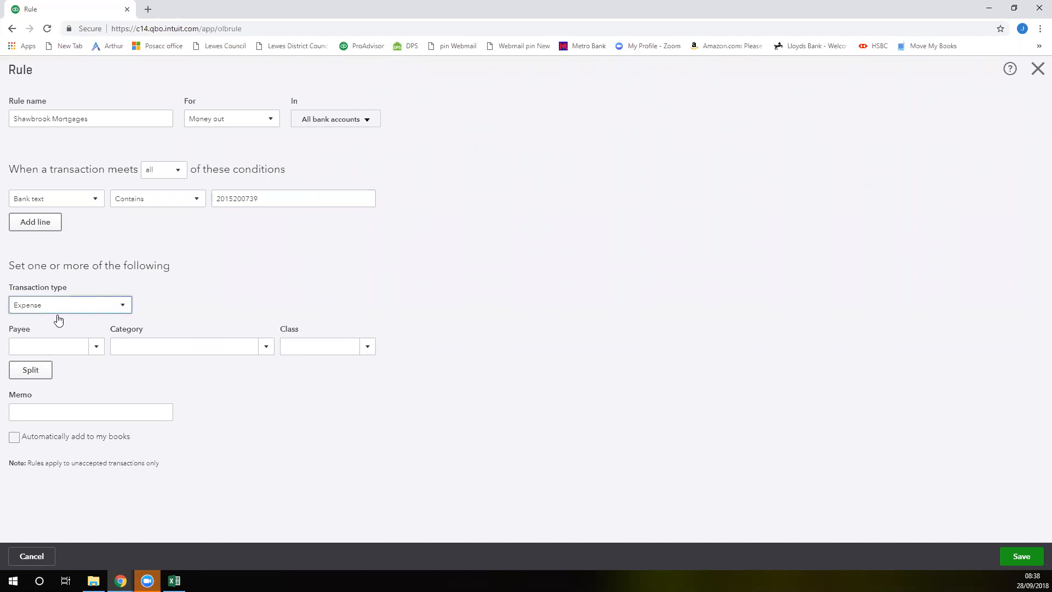
{"action": "left_click", "coordinate": [158, 344]}
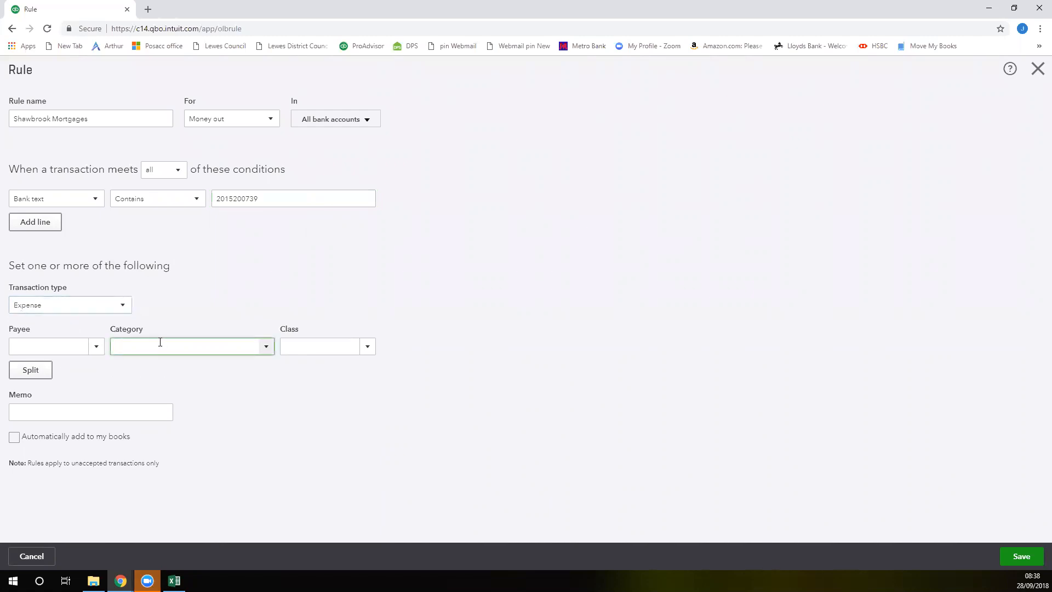
{"action": "type", "text": "mortg"}
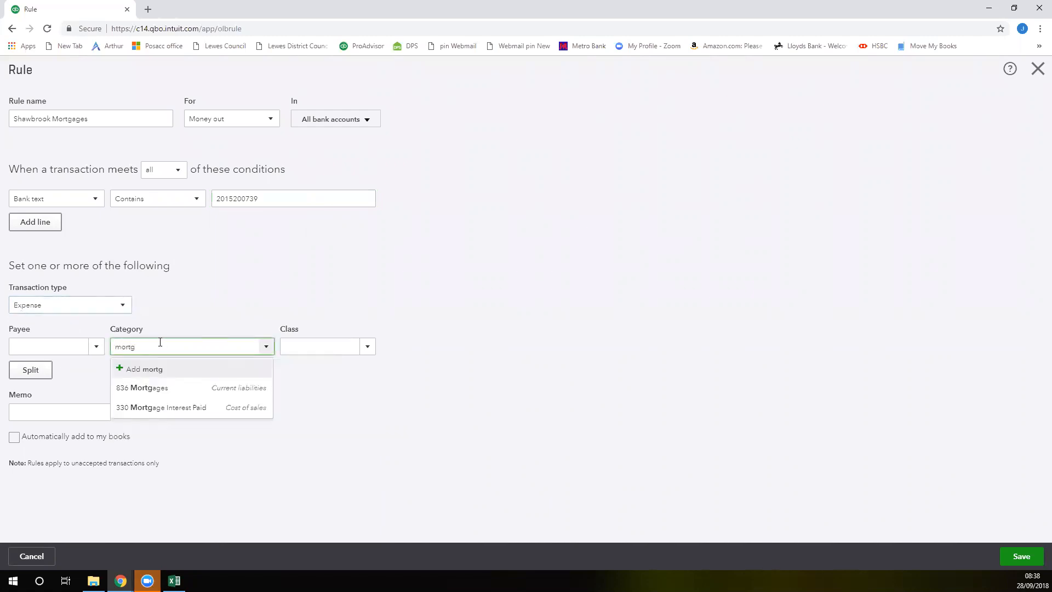
{"action": "left_click", "coordinate": [162, 409]}
{"action": "left_click", "coordinate": [365, 347]}
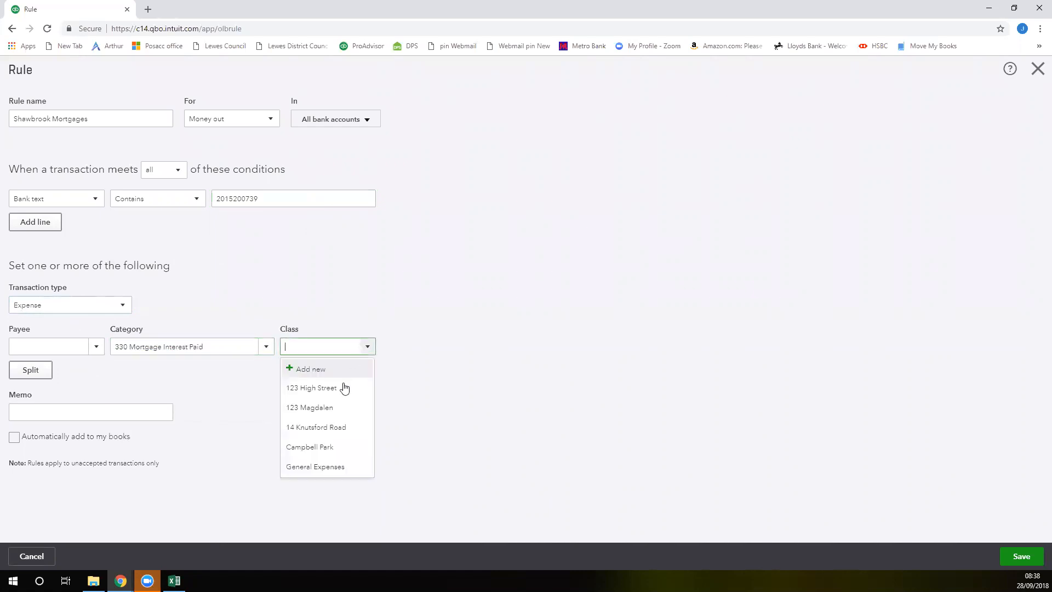
{"action": "left_click", "coordinate": [340, 410]}
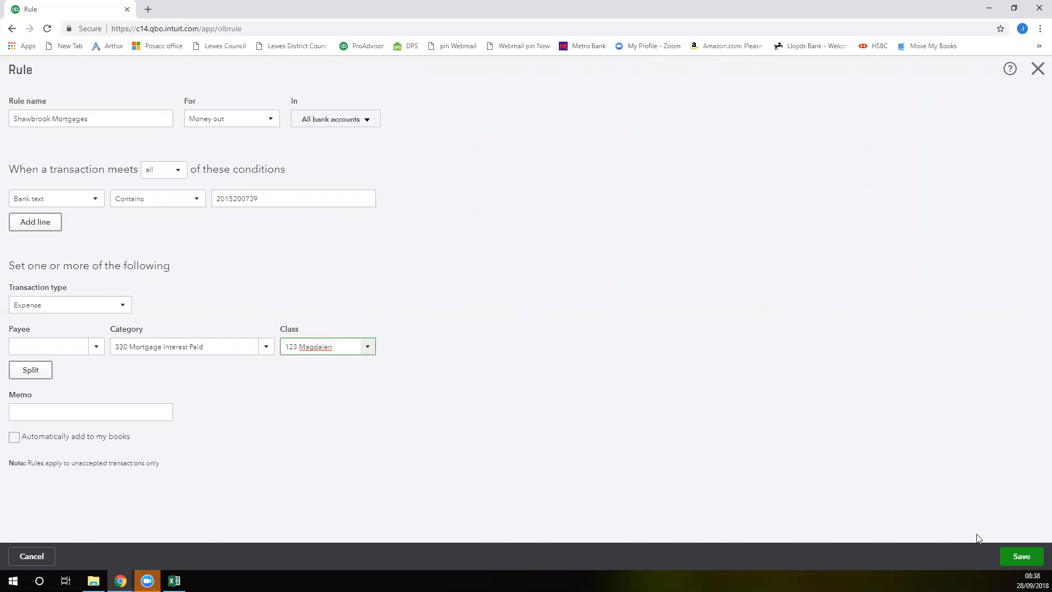
{"action": "left_click", "coordinate": [1021, 557]}
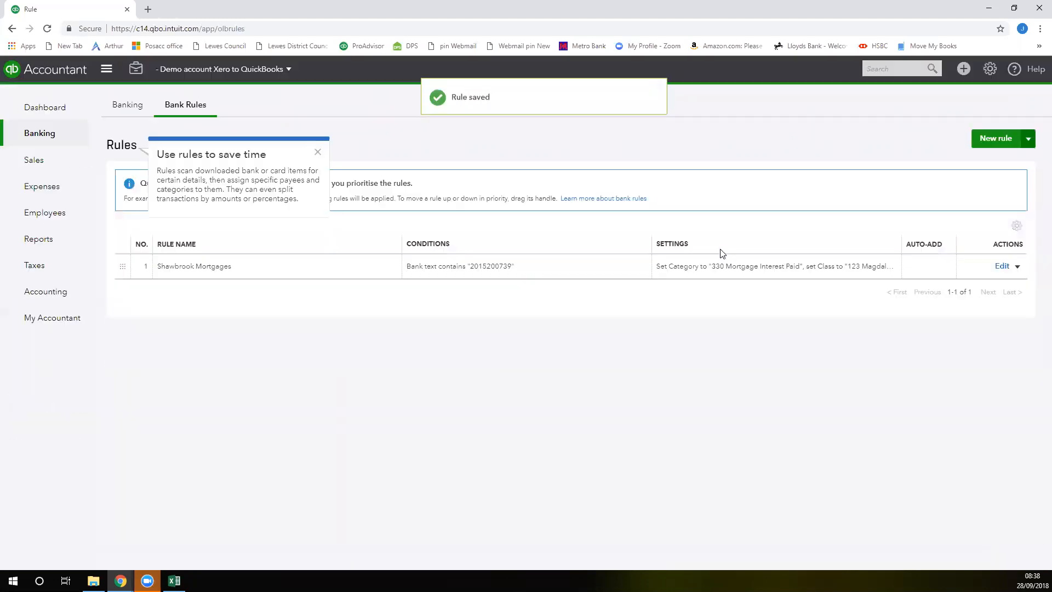
Split the last £1,000.00 rental income transaction dated 28/03/2018 in the banking list, setting the first line to class 123 Magdalen and 1,200.00
{"action": "left_click", "coordinate": [317, 153]}
{"action": "left_click", "coordinate": [126, 105]}
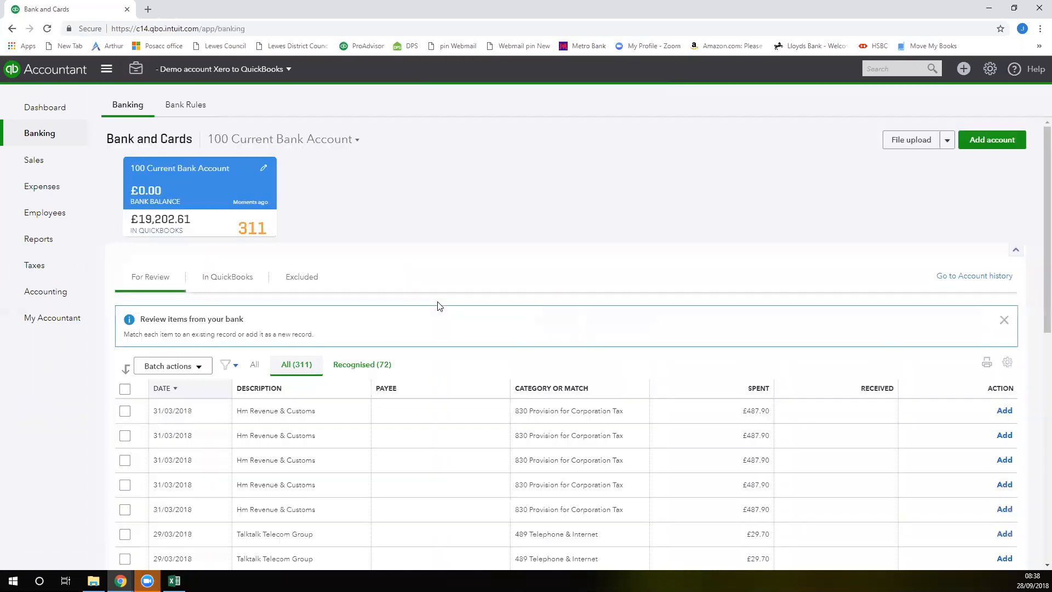
{"action": "scroll", "coordinate": [435, 310], "scroll_direction": "down", "scroll_amount": 10}
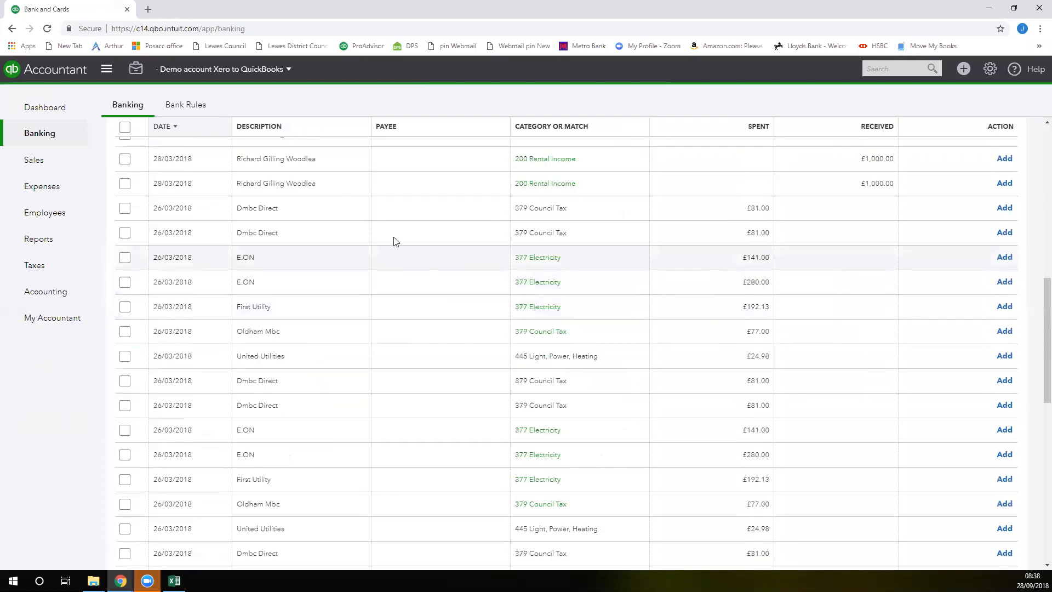
{"action": "left_click", "coordinate": [292, 185]}
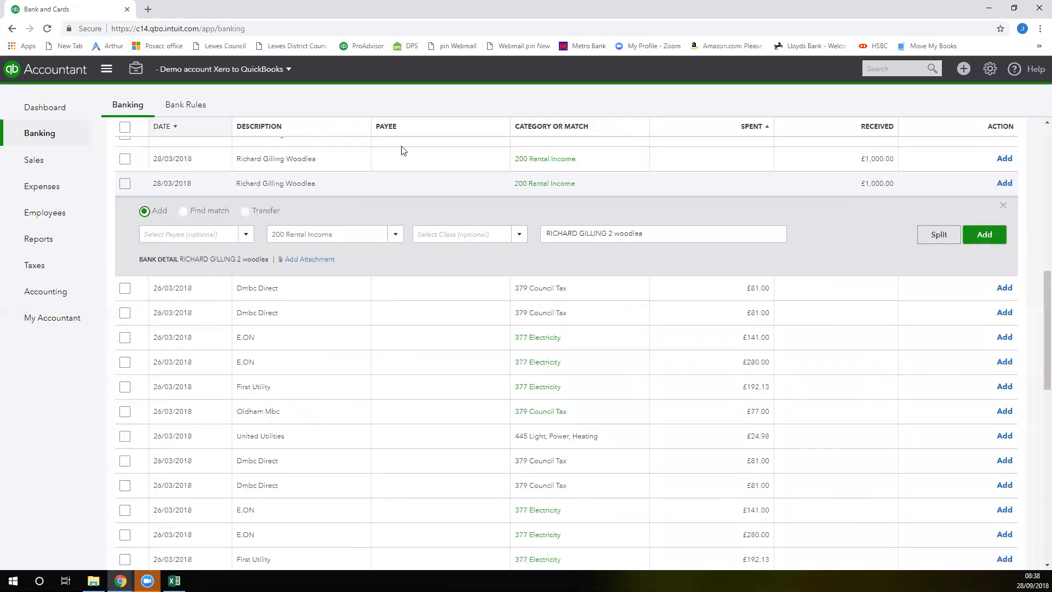
{"action": "left_click", "coordinate": [929, 238]}
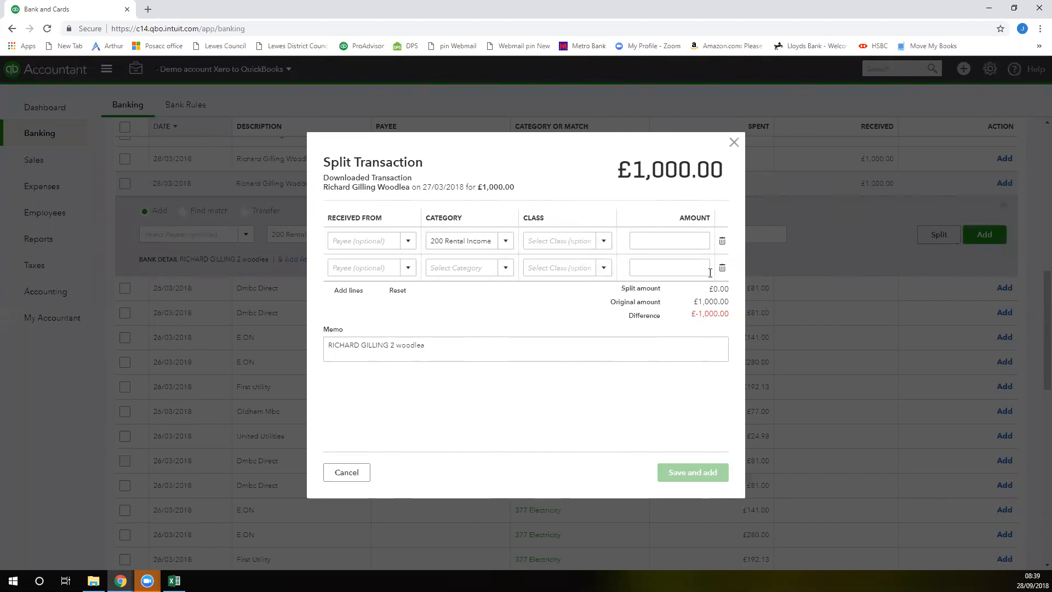
{"action": "left_click", "coordinate": [602, 245]}
{"action": "left_click", "coordinate": [577, 301]}
{"action": "left_click", "coordinate": [661, 242]}
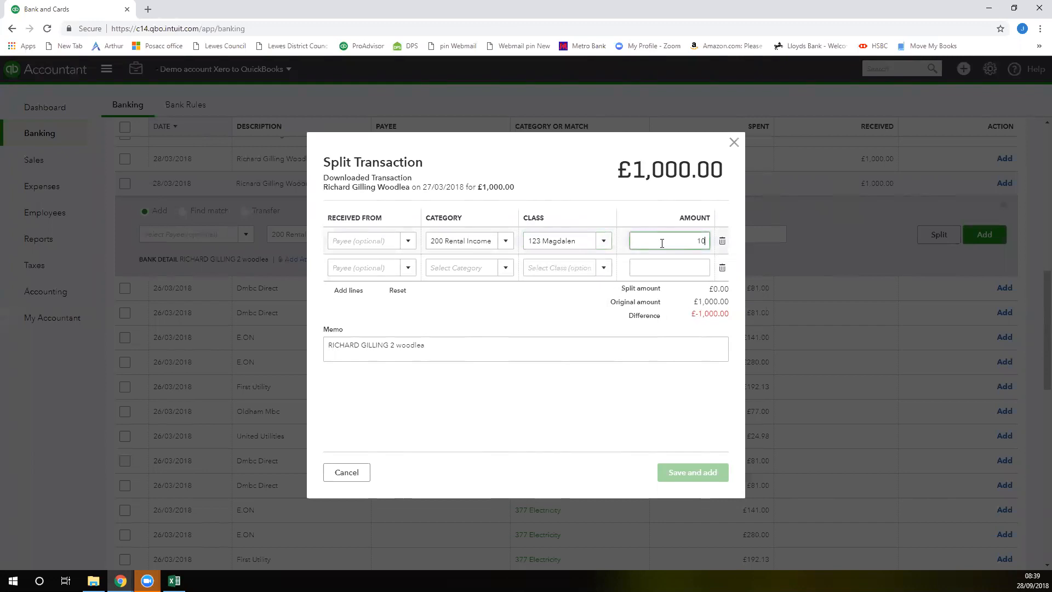
{"action": "type", "text": "1200.0"}
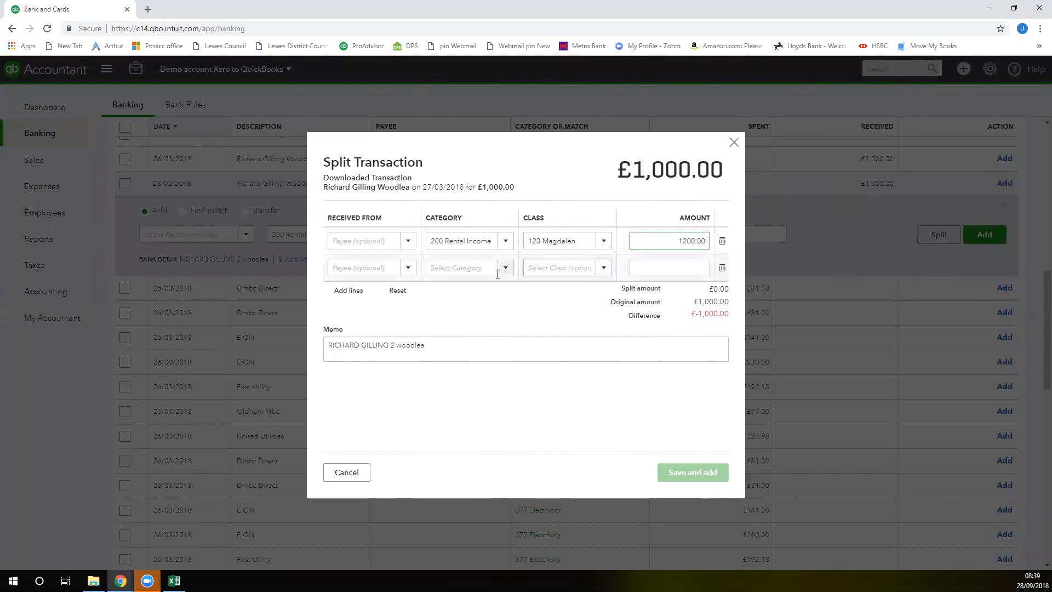
Fill the second split line with category 335 Management Fees, class 123 Magdalen and amount -200.00
{"action": "left_click", "coordinate": [502, 271]}
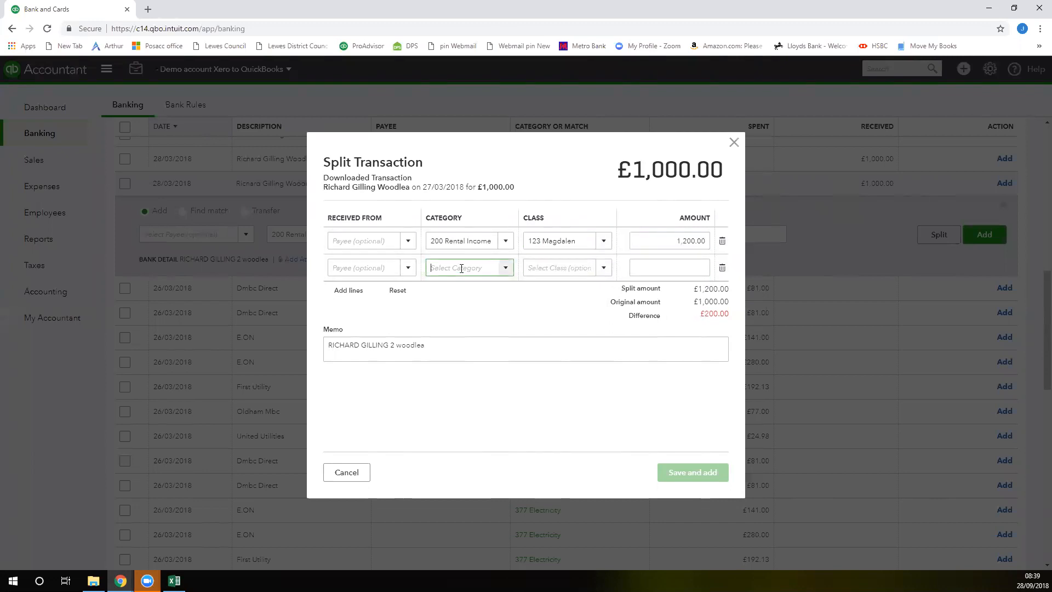
{"action": "left_click", "coordinate": [506, 270]}
{"action": "type", "text": "mana"}
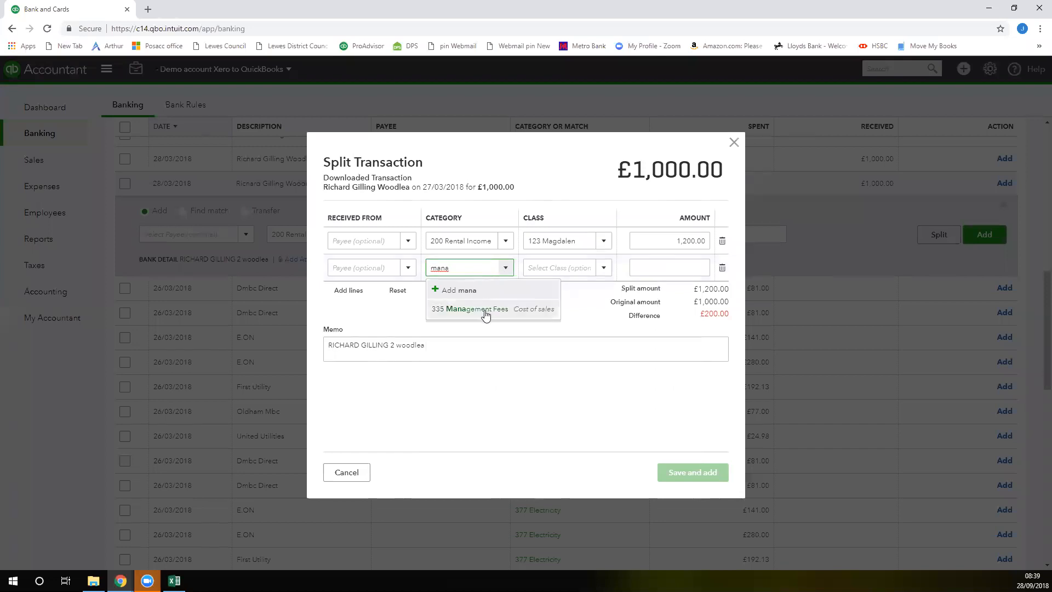
{"action": "left_click", "coordinate": [486, 309]}
{"action": "left_click", "coordinate": [530, 269]}
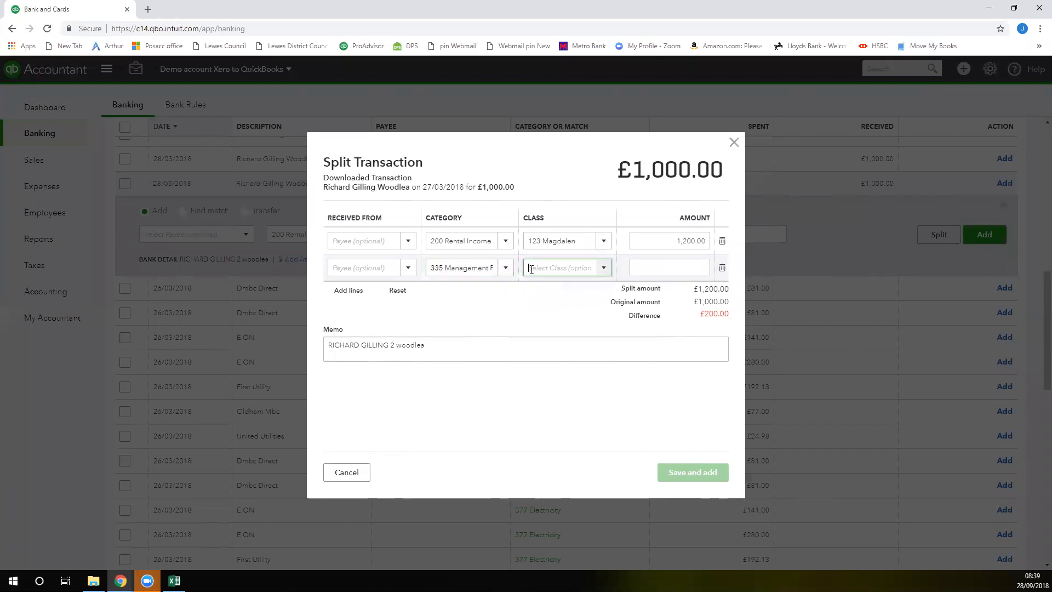
{"action": "type", "text": "123 High Street"}
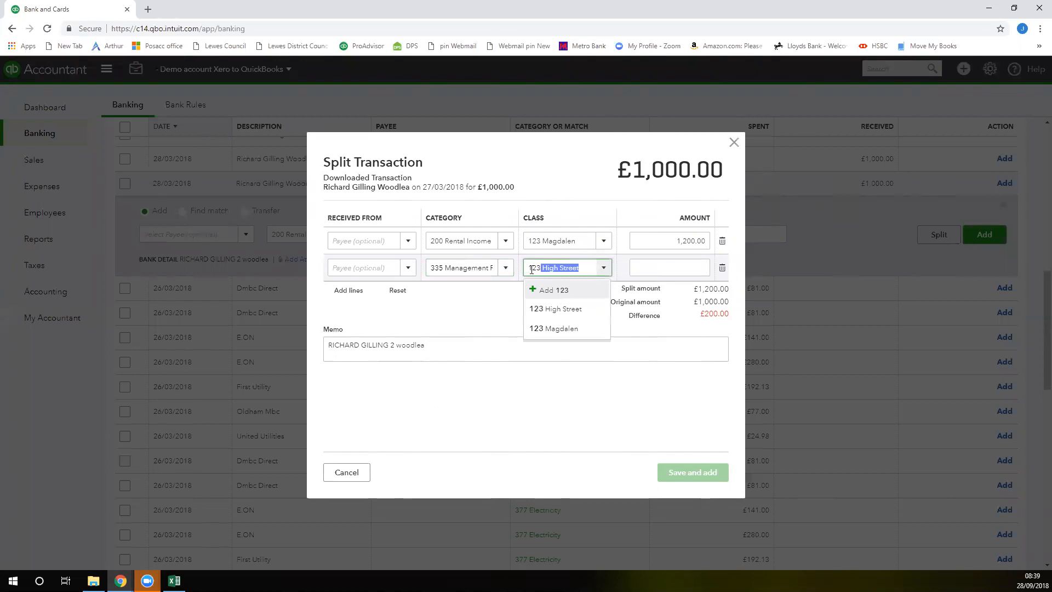
{"action": "left_click", "coordinate": [562, 329]}
{"action": "key", "text": "Tab"}
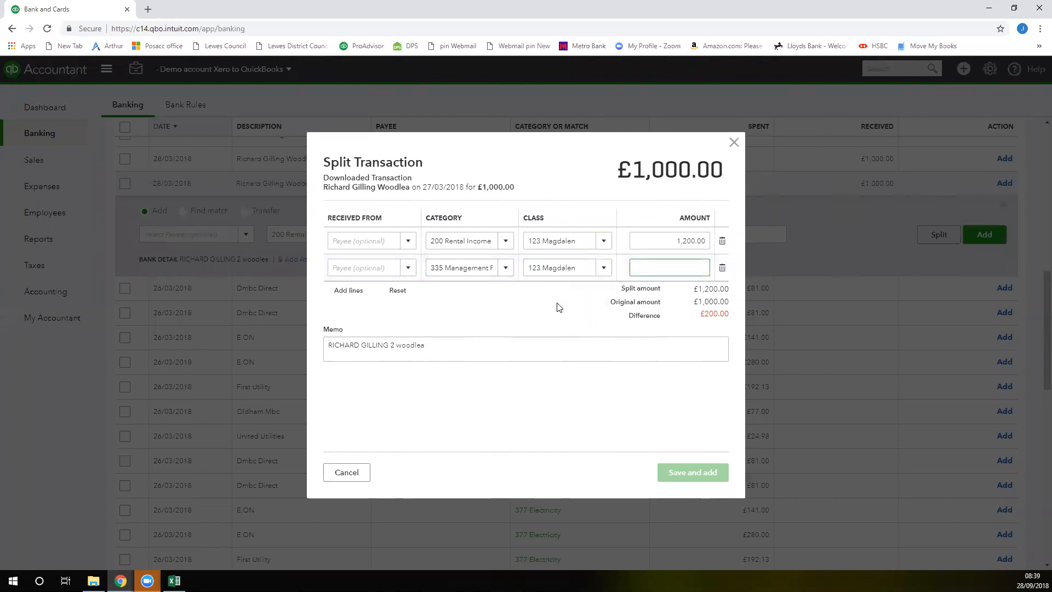
{"action": "type", "text": "-200.0"}
{"action": "key", "text": "Tab"}
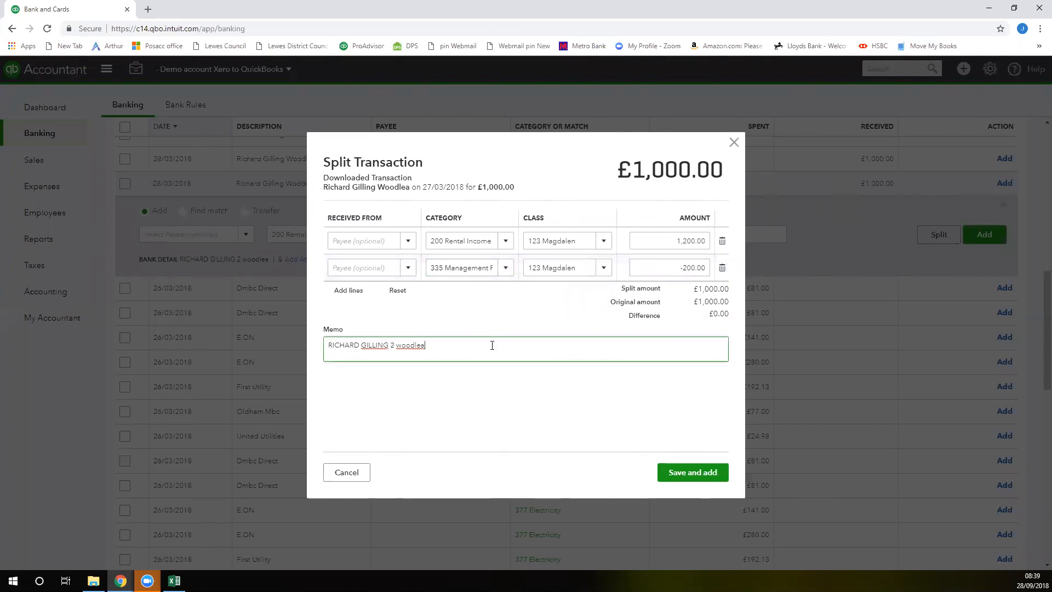
Replace the split transaction's memo with "Room 4 - 19/10 - 18/11" and save and add the transaction
{"action": "left_click_drag", "start_coordinate": [463, 344], "coordinate": [315, 345]}
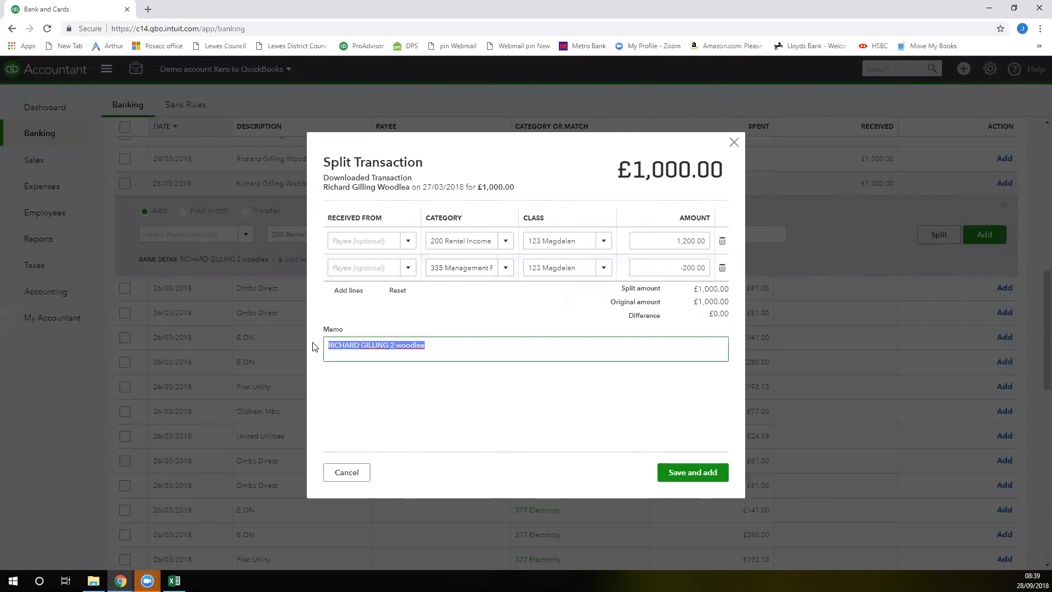
{"action": "type", "text": "Room 4 - 19/10"}
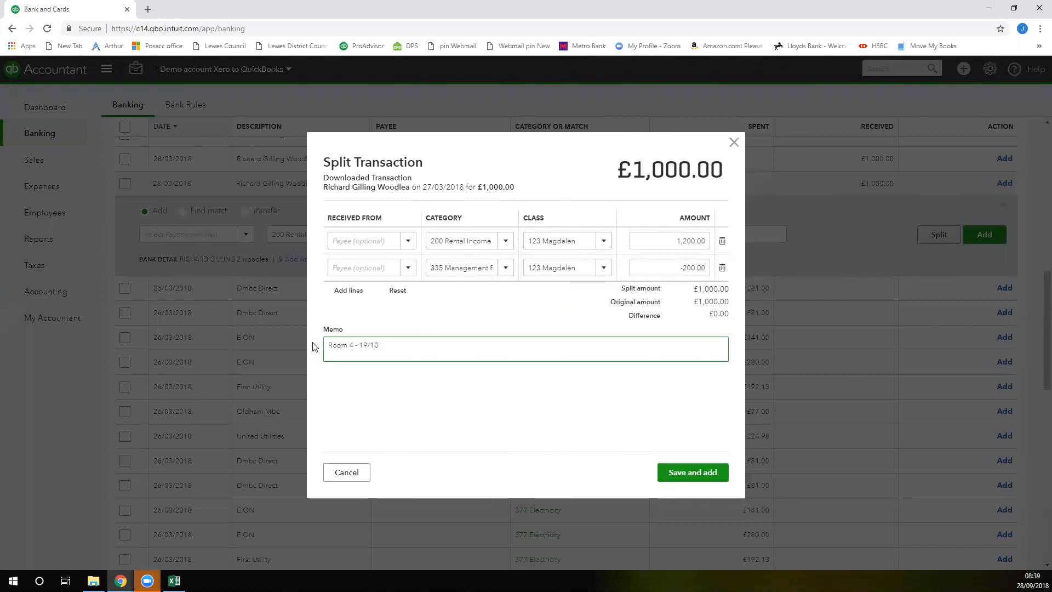
{"action": "type", "text": "- 18/11"}
{"action": "left_click", "coordinate": [691, 475]}
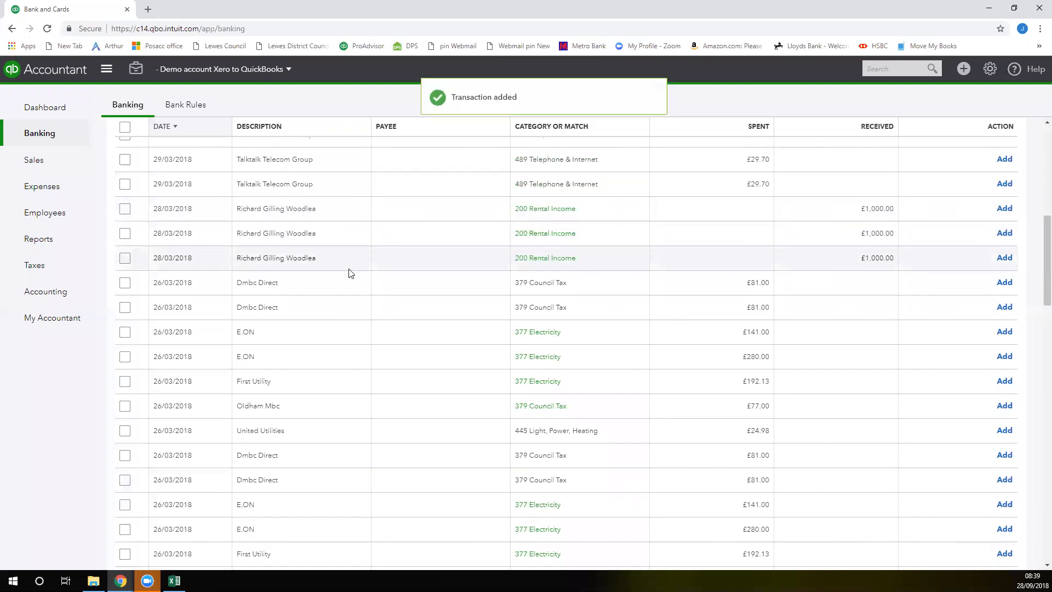
Open the split income deposit of 28/03/2018 from the transactions already in QuickBooks, examine its account lines and descriptions, and close it
{"action": "scroll", "coordinate": [376, 270], "scroll_direction": "up", "scroll_amount": 7}
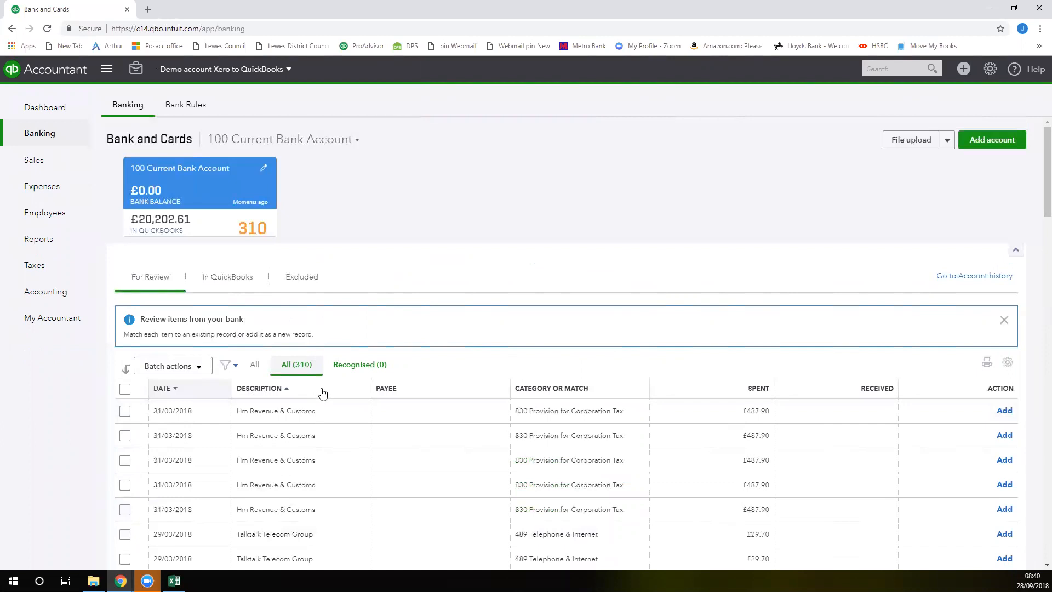
{"action": "left_click", "coordinate": [233, 278]}
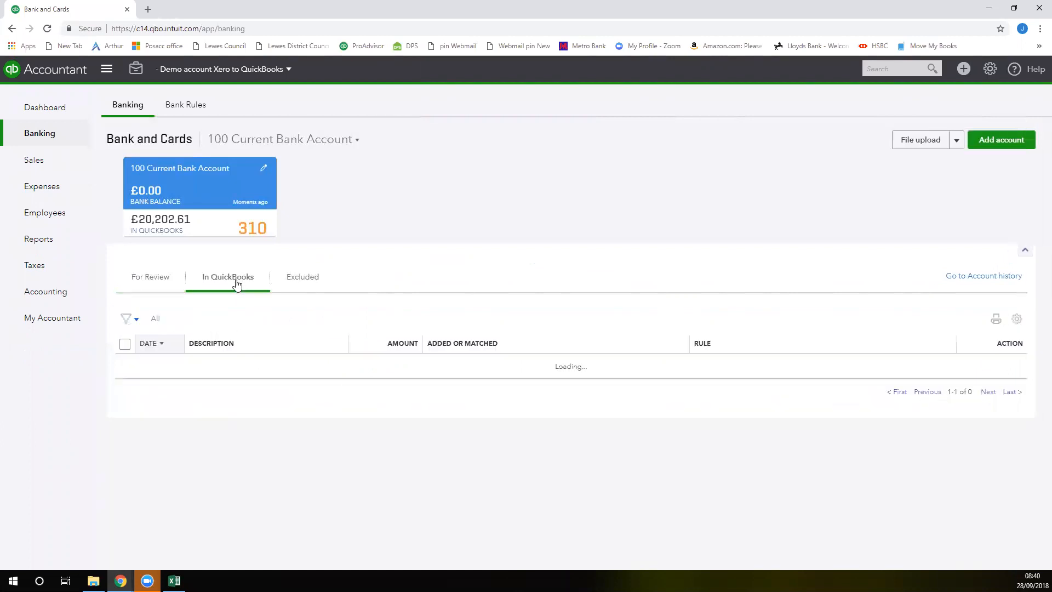
{"action": "scroll", "coordinate": [491, 322], "scroll_direction": "down", "scroll_amount": 2}
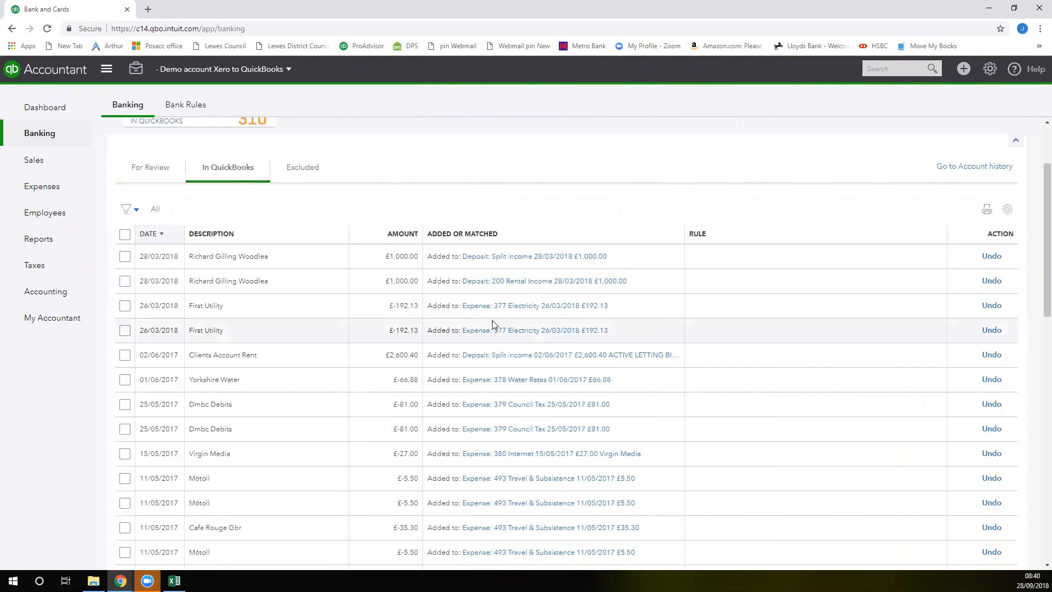
{"action": "left_click", "coordinate": [510, 261]}
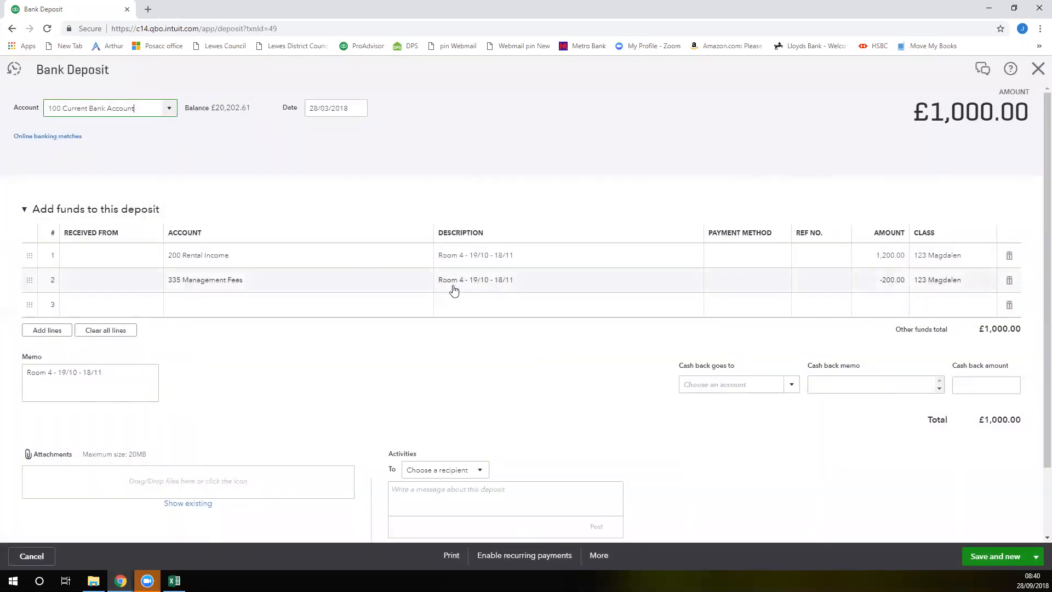
{"action": "left_click", "coordinate": [494, 256]}
{"action": "left_click", "coordinate": [499, 279]}
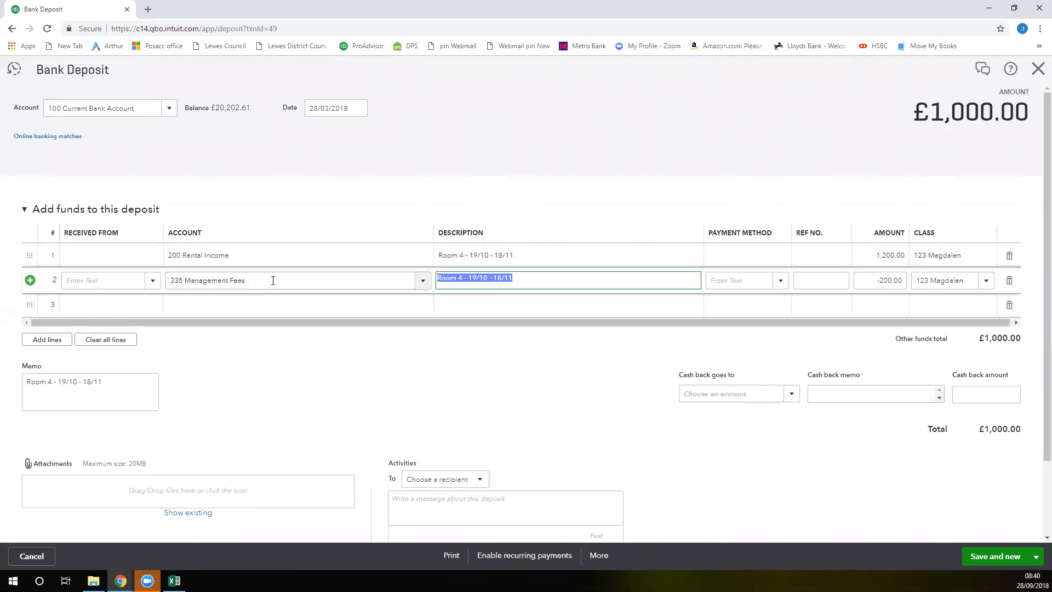
{"action": "left_click", "coordinate": [364, 392]}
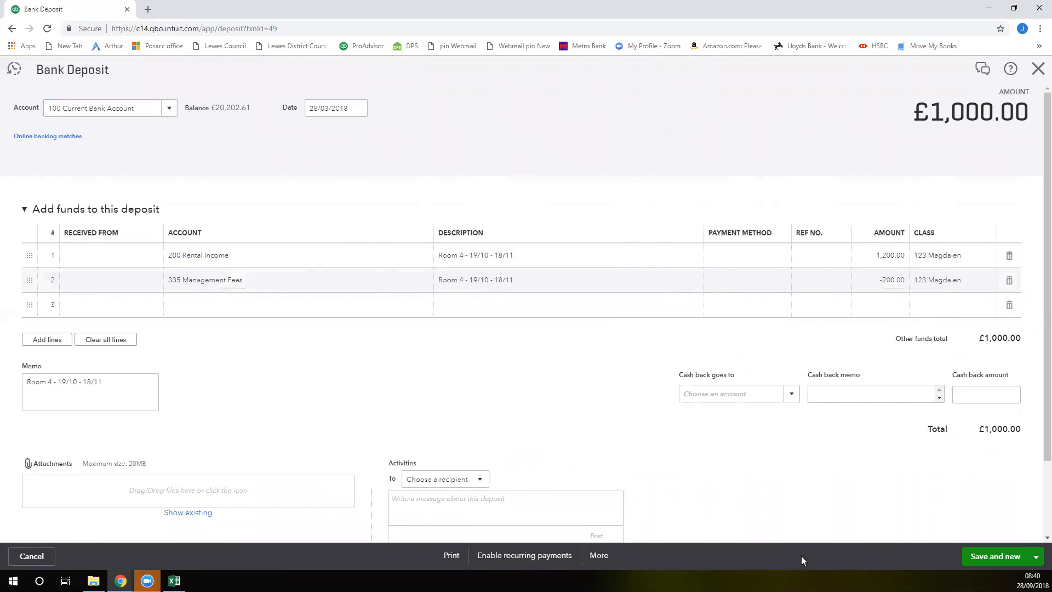
{"action": "left_click", "coordinate": [1038, 70]}
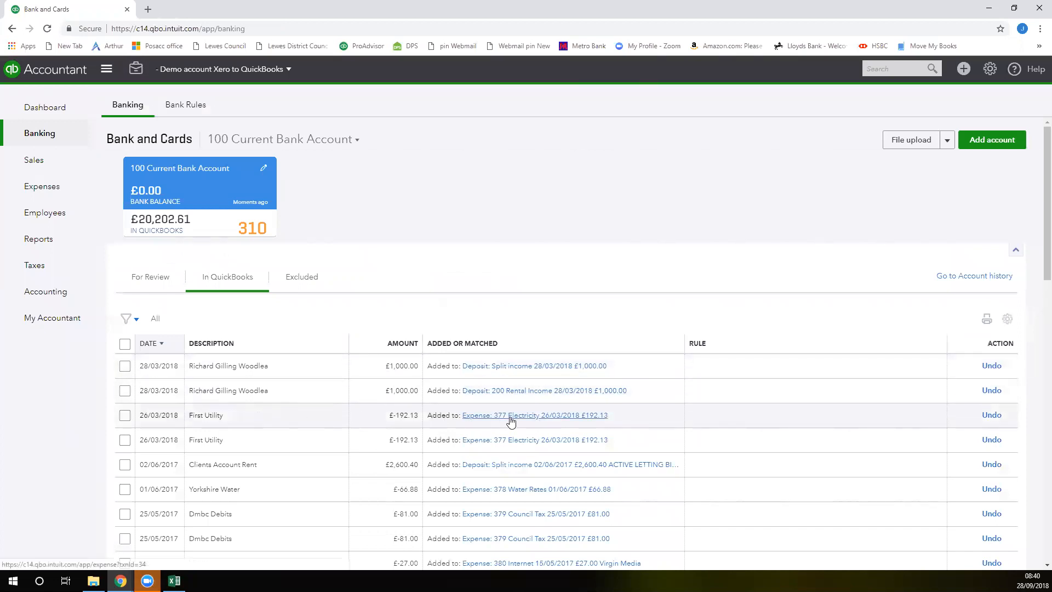
Undo the addition of the first-listed First Utility transaction dated 26/03/2018
{"action": "left_click", "coordinate": [992, 415]}
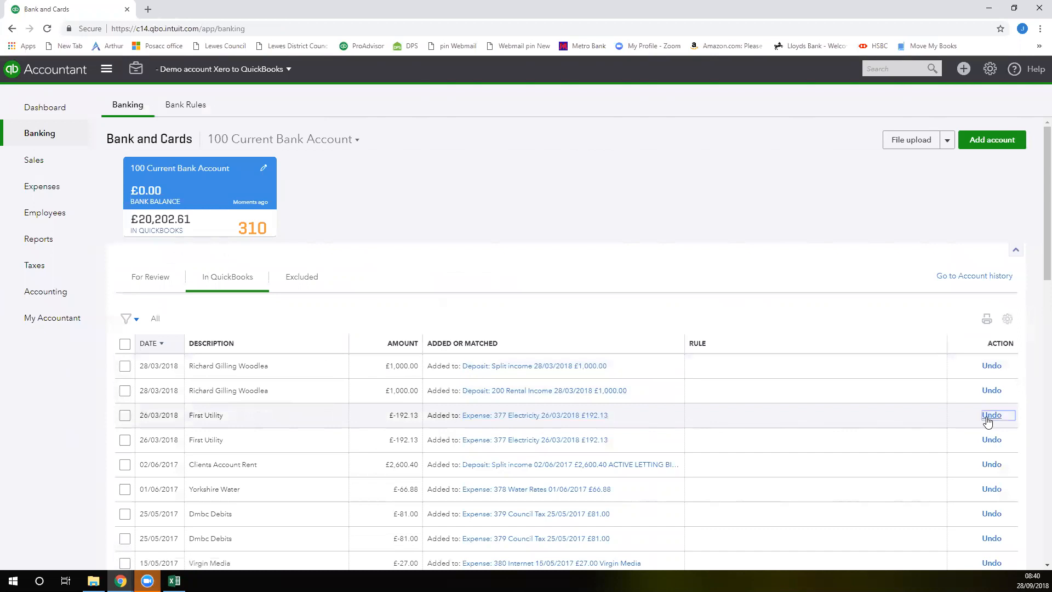